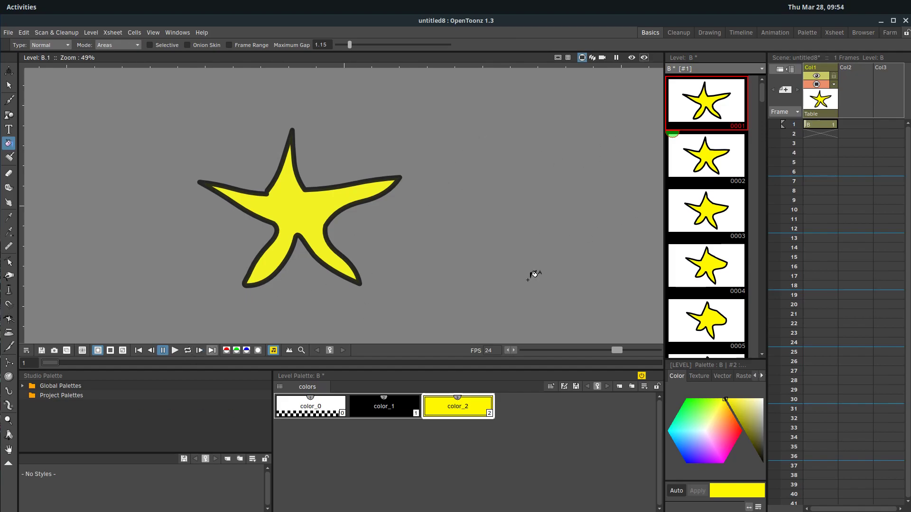
Flip through the star drawings and return to the first one.
{"action": "left_click", "coordinate": [708, 167]}
{"action": "left_click", "coordinate": [705, 271]}
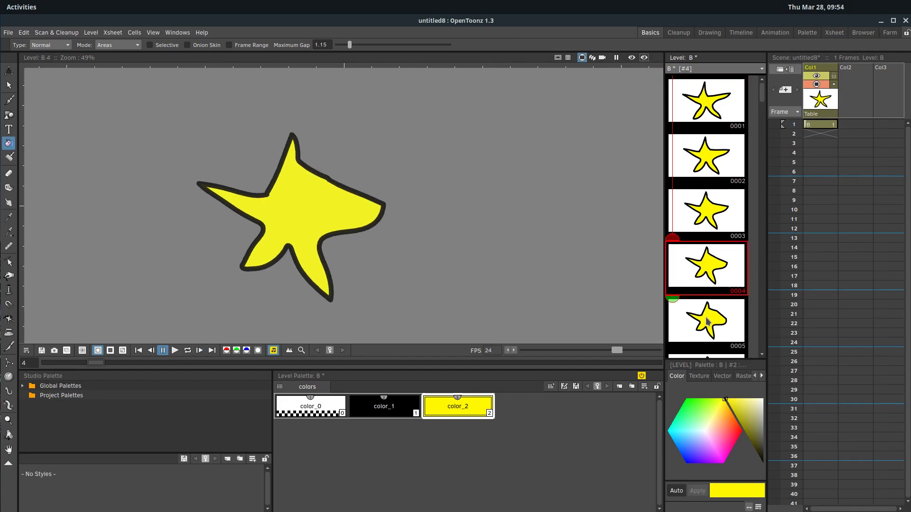
{"action": "left_click", "coordinate": [708, 324]}
{"action": "left_click", "coordinate": [711, 216]}
{"action": "left_click", "coordinate": [707, 167]}
{"action": "left_click", "coordinate": [702, 116]}
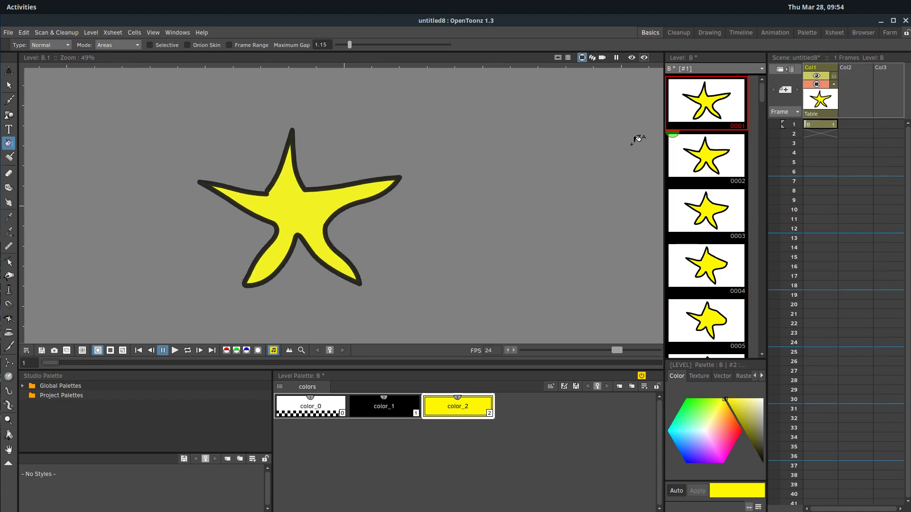
Loop-play the star animation, stop it, then view star drawing 20 with onion skin.
{"action": "left_click", "coordinate": [187, 351]}
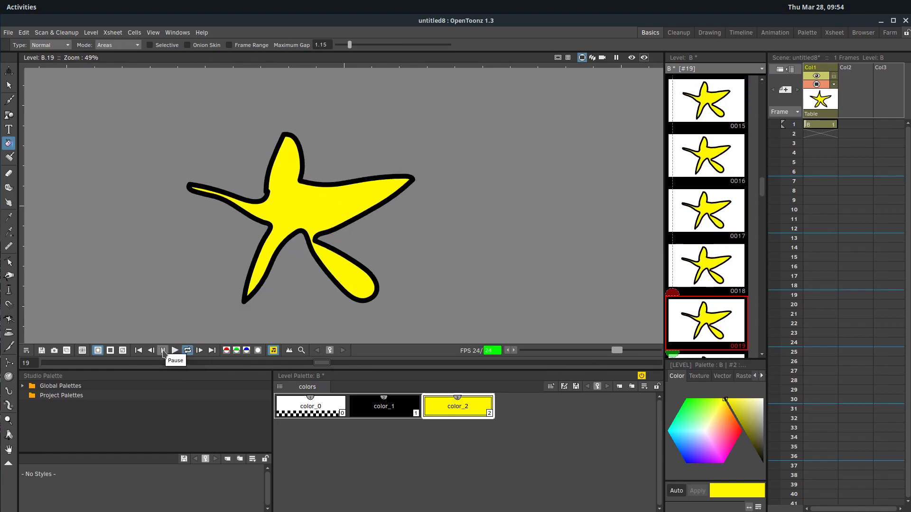
{"action": "left_click", "coordinate": [165, 351]}
{"action": "left_click_drag", "start_coordinate": [762, 96], "coordinate": [739, 210]}
{"action": "left_click", "coordinate": [705, 219]}
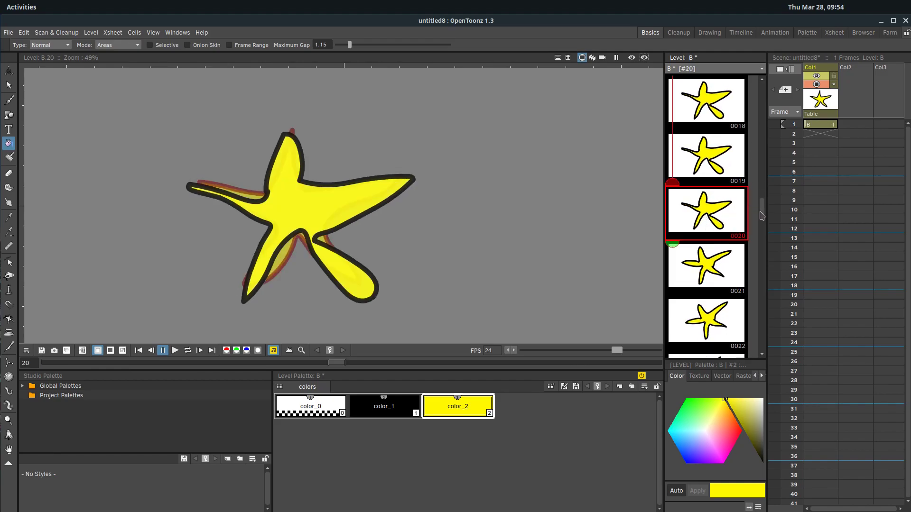
{"action": "left_click_drag", "start_coordinate": [761, 215], "coordinate": [764, 193]}
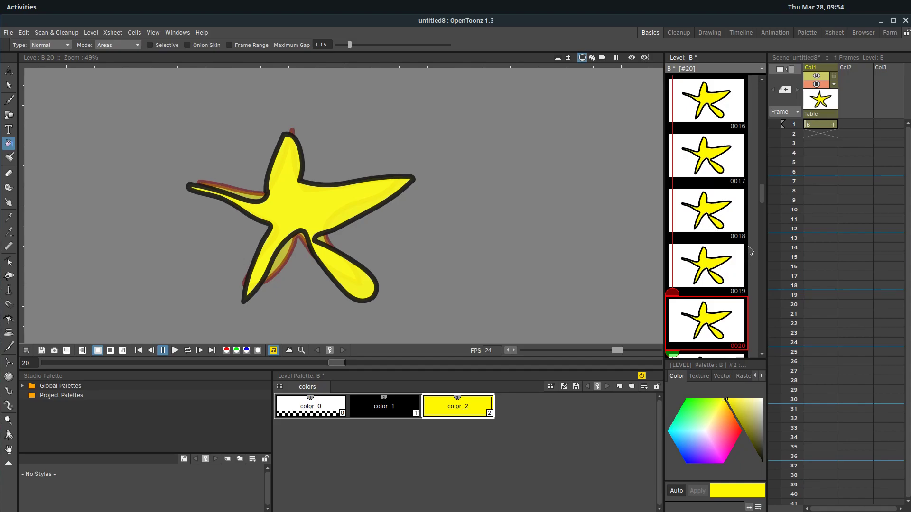
Select star drawings 17 through 20 and close their inbetween options without changes.
{"action": "left_click", "coordinate": [708, 161]}
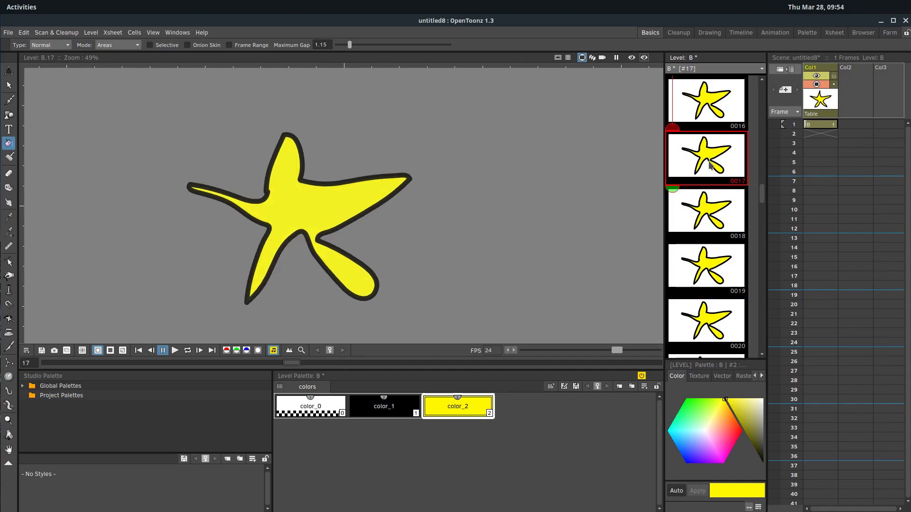
{"action": "left_click", "coordinate": [709, 321], "text": "shift"}
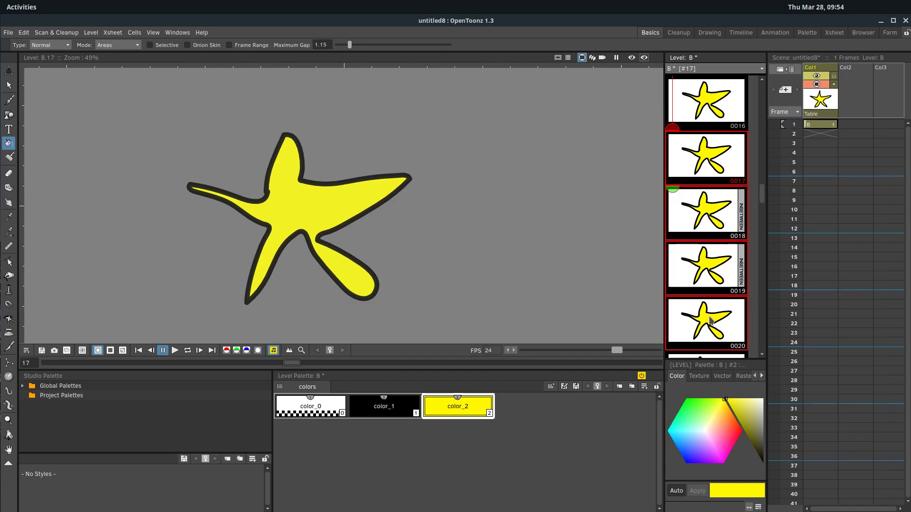
{"action": "left_click", "coordinate": [742, 217]}
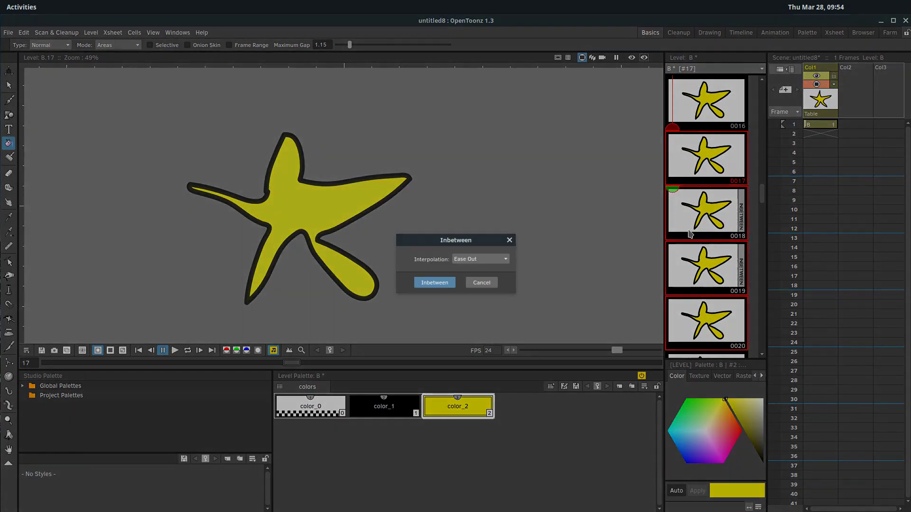
{"action": "left_click", "coordinate": [482, 281]}
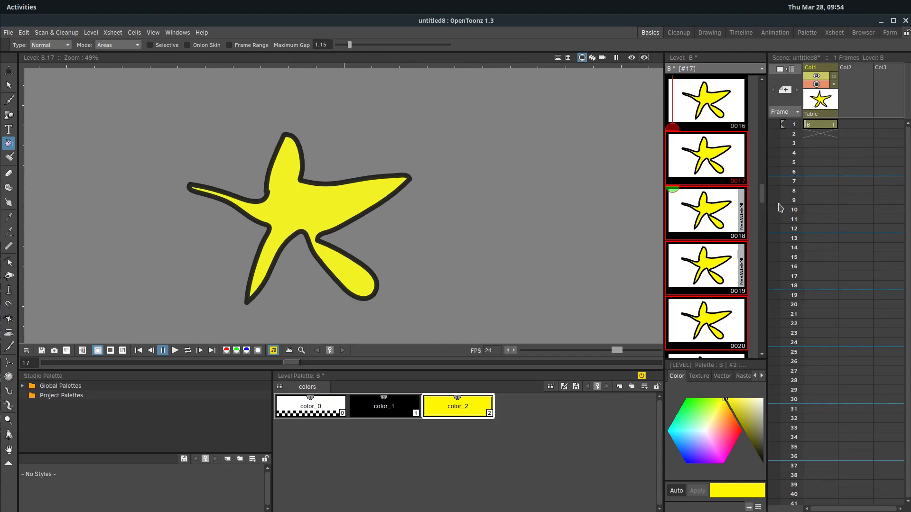
{"action": "scroll", "coordinate": [721, 142], "scroll_direction": "up", "scroll_amount": 10}
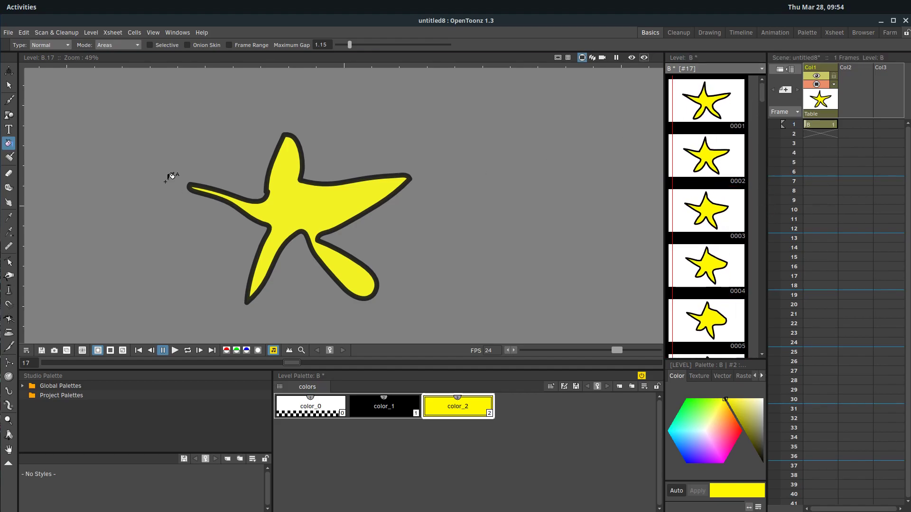
Start a new empty scene, discarding the star scene's unsaved changes.
{"action": "left_click", "coordinate": [8, 34]}
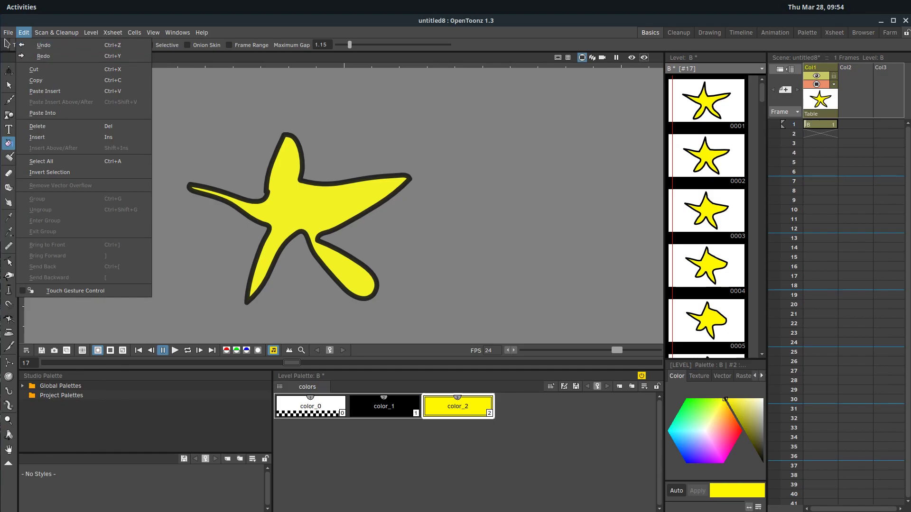
{"action": "left_click", "coordinate": [16, 47]}
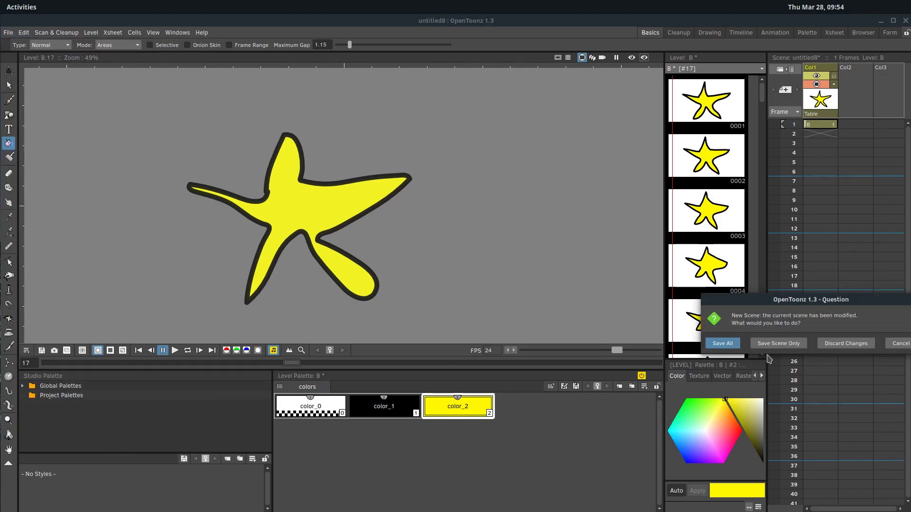
{"action": "left_click", "coordinate": [846, 344]}
{"action": "left_click", "coordinate": [807, 351]}
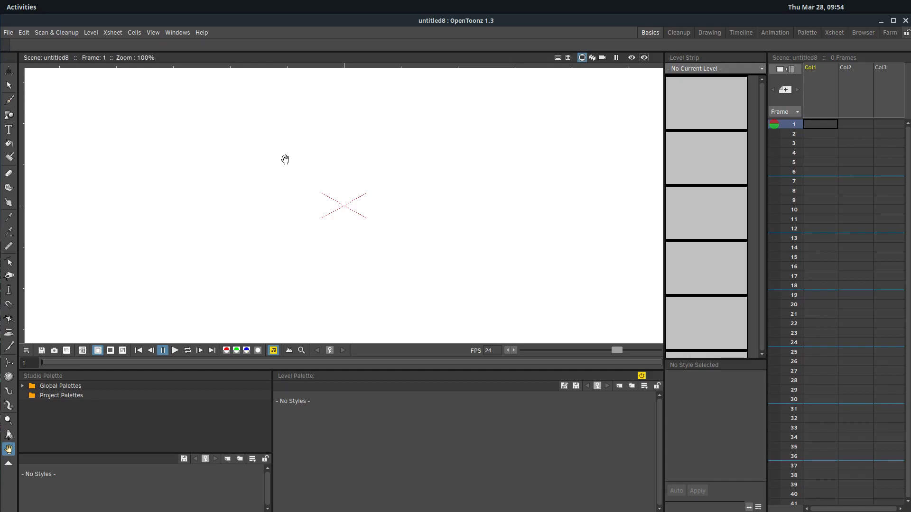
Set up a new level with type Toonz Raster Level.
{"action": "left_click", "coordinate": [9, 32]}
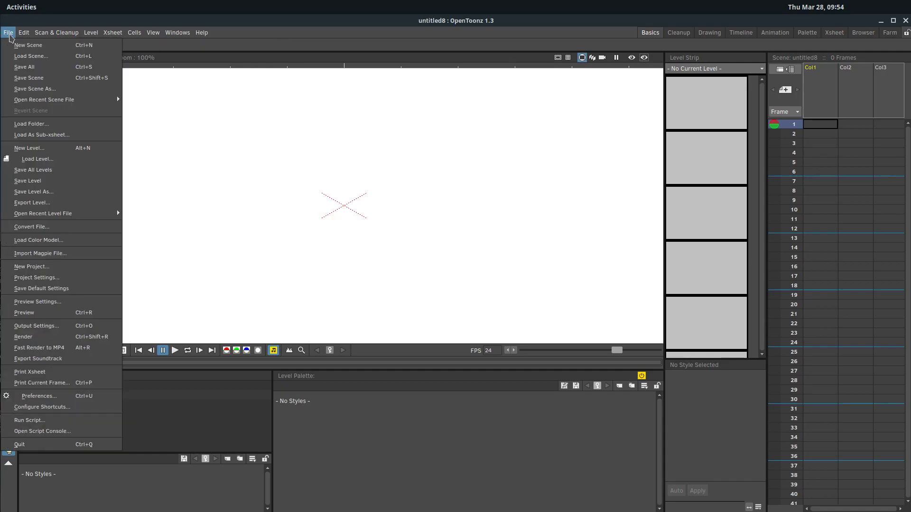
{"action": "left_click", "coordinate": [29, 148]}
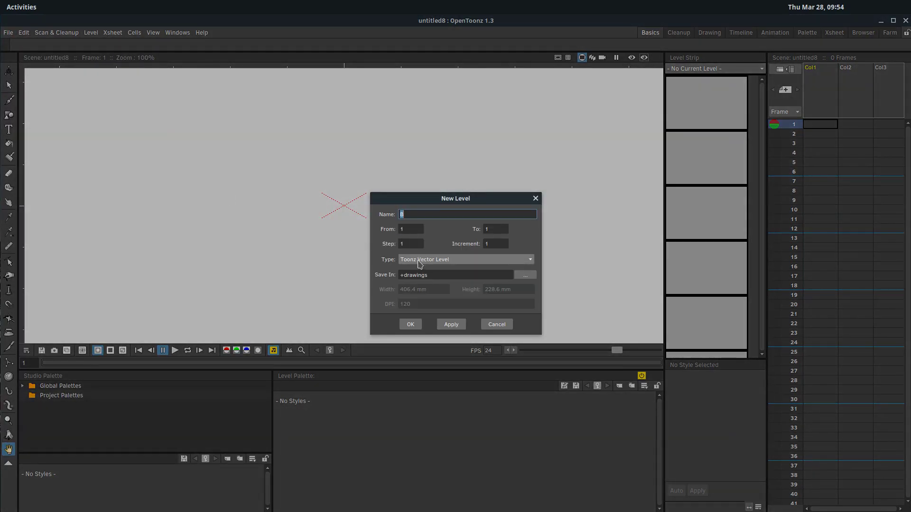
{"action": "left_click", "coordinate": [420, 259]}
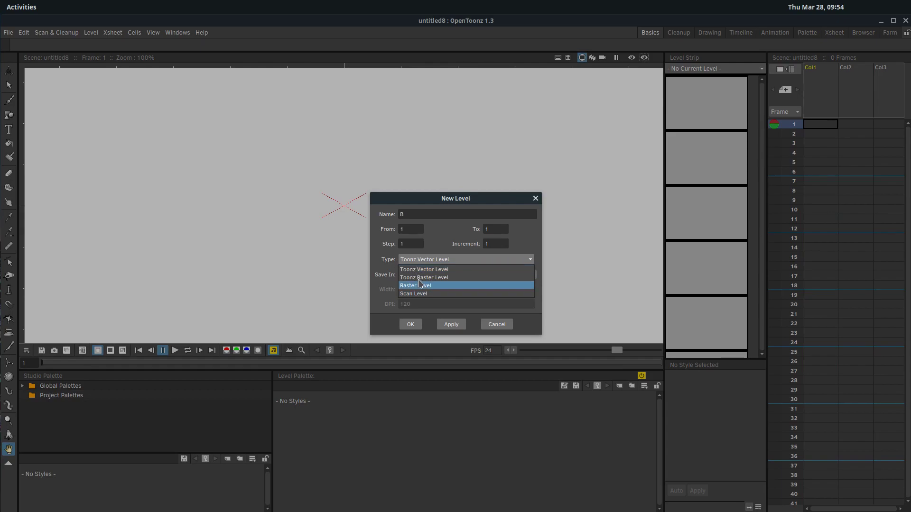
{"action": "left_click", "coordinate": [419, 278]}
Create level B and draw a thick black straight line across the canvas.
{"action": "left_click", "coordinate": [410, 324]}
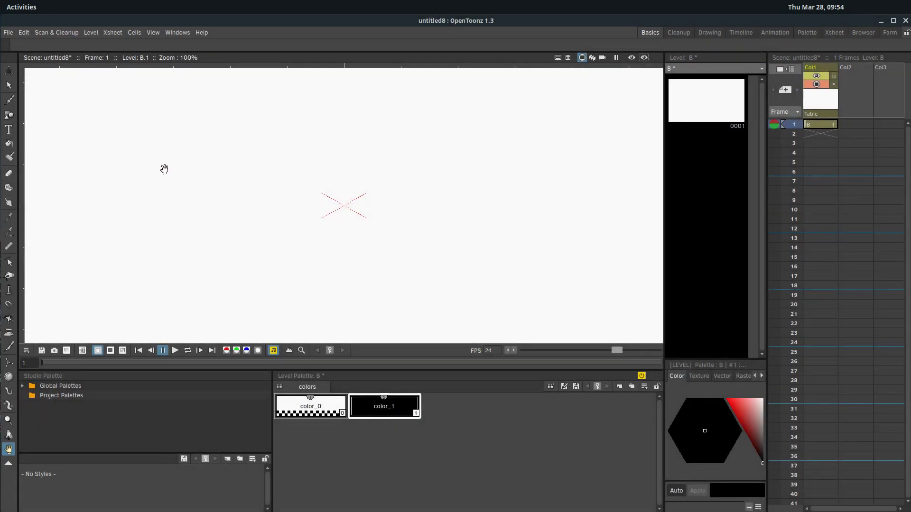
{"action": "left_click", "coordinate": [8, 115]}
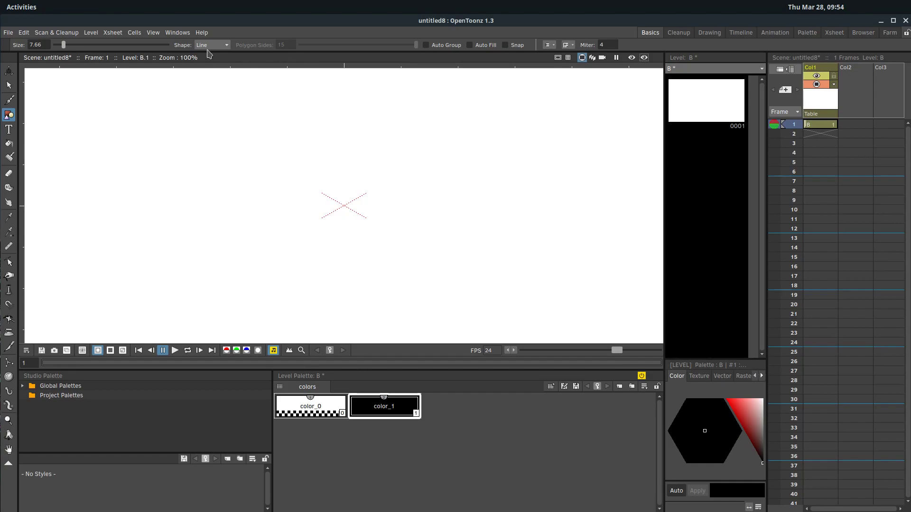
{"action": "left_click", "coordinate": [206, 45]}
{"action": "left_click", "coordinate": [208, 77]}
{"action": "left_click_drag", "start_coordinate": [181, 193], "coordinate": [384, 199]}
Bend the line into a deep S-curve with the Control Point Editor, then go to blank frame 2.
{"action": "left_click", "coordinate": [8, 262]}
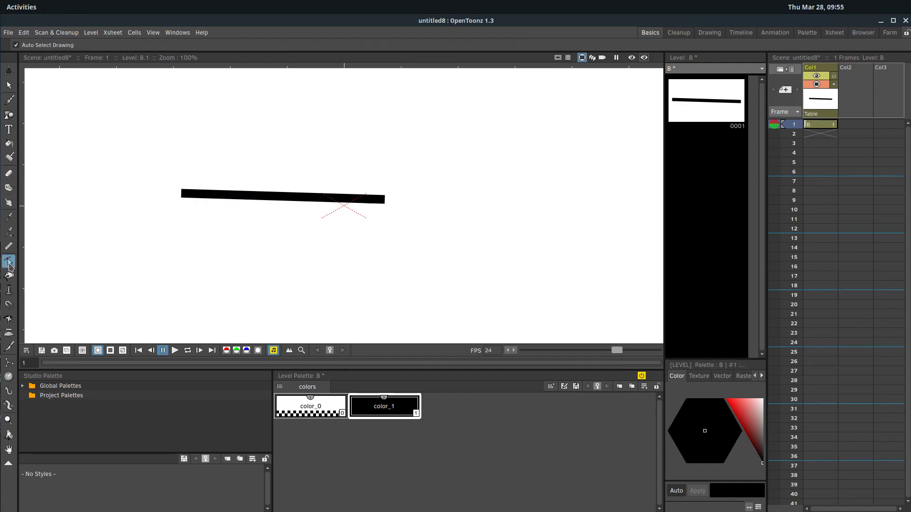
{"action": "mouse_move", "coordinate": [180, 192]}
{"action": "left_mouse_down"}
{"action": "mouse_move", "coordinate": [183, 255]}
{"action": "mouse_move", "coordinate": [186, 164]}
{"action": "left_mouse_up"}
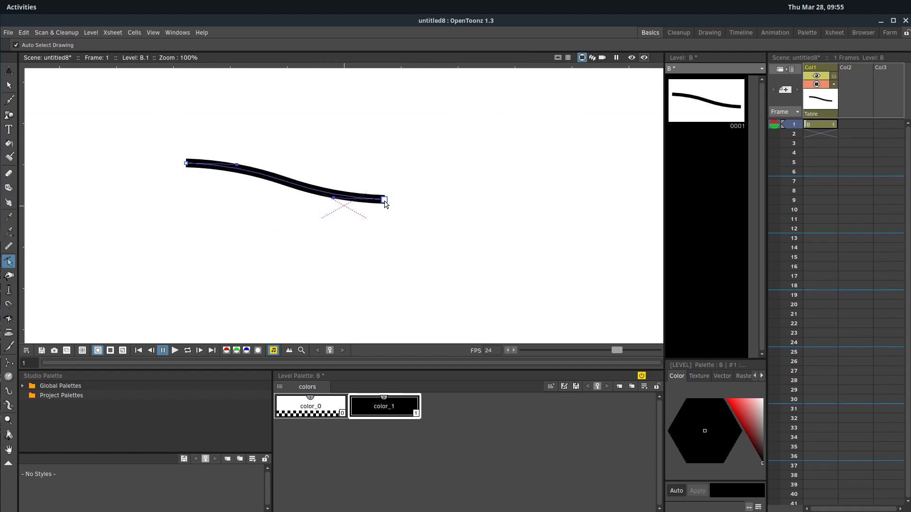
{"action": "mouse_move", "coordinate": [384, 199]}
{"action": "left_mouse_down"}
{"action": "mouse_move", "coordinate": [381, 180]}
{"action": "mouse_move", "coordinate": [370, 251]}
{"action": "mouse_move", "coordinate": [389, 277]}
{"action": "left_mouse_up"}
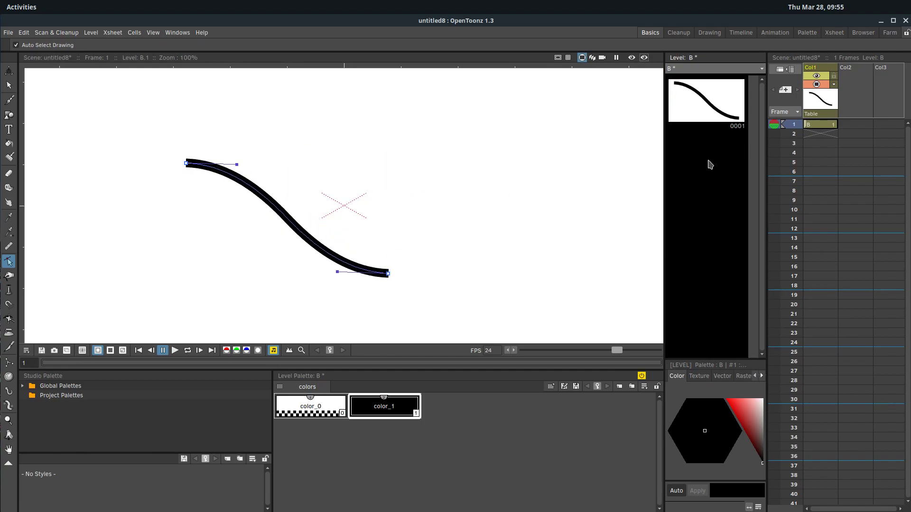
{"action": "key", "text": "period"}
{"action": "left_click", "coordinate": [671, 100]}
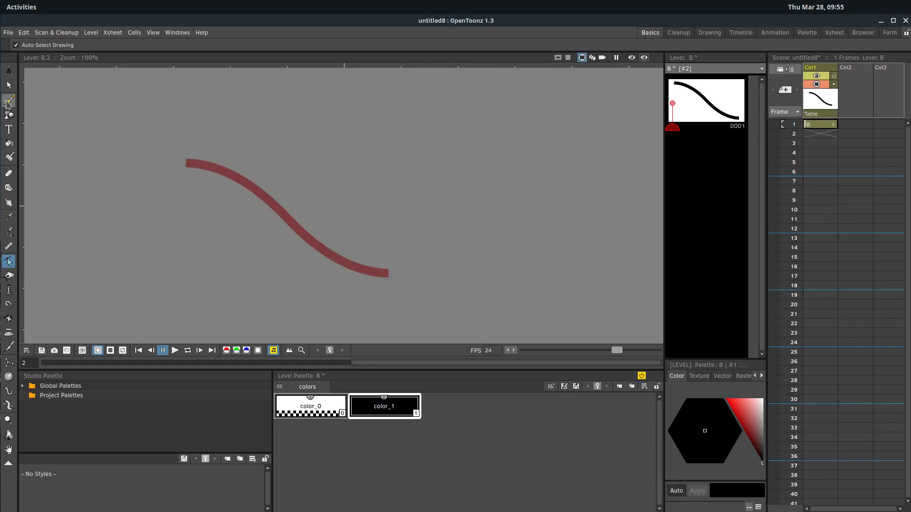
Draw a straight line in frame 2 and raise its right end into a gentle wave.
{"action": "left_click", "coordinate": [8, 115]}
{"action": "mouse_move", "coordinate": [201, 190]}
{"action": "left_mouse_down"}
{"action": "mouse_move", "coordinate": [385, 302]}
{"action": "mouse_move", "coordinate": [375, 239]}
{"action": "mouse_move", "coordinate": [404, 246]}
{"action": "left_mouse_up"}
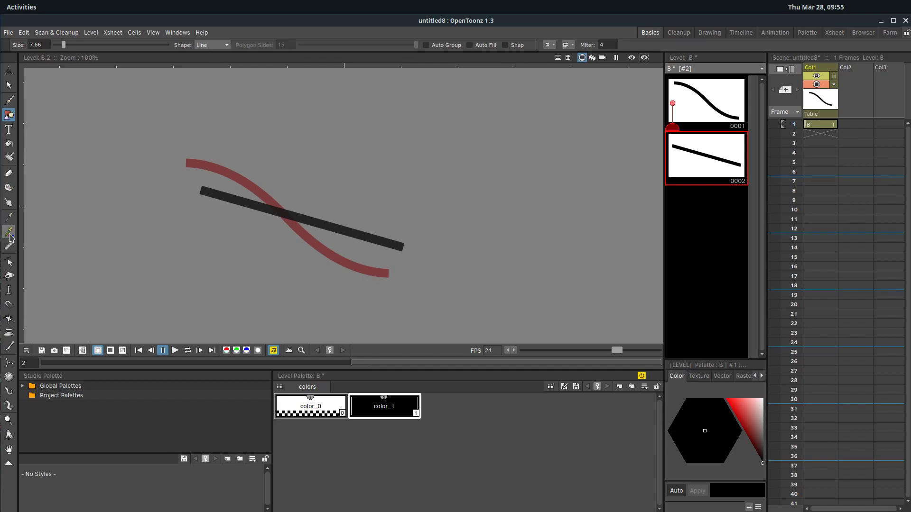
{"action": "left_click", "coordinate": [9, 263]}
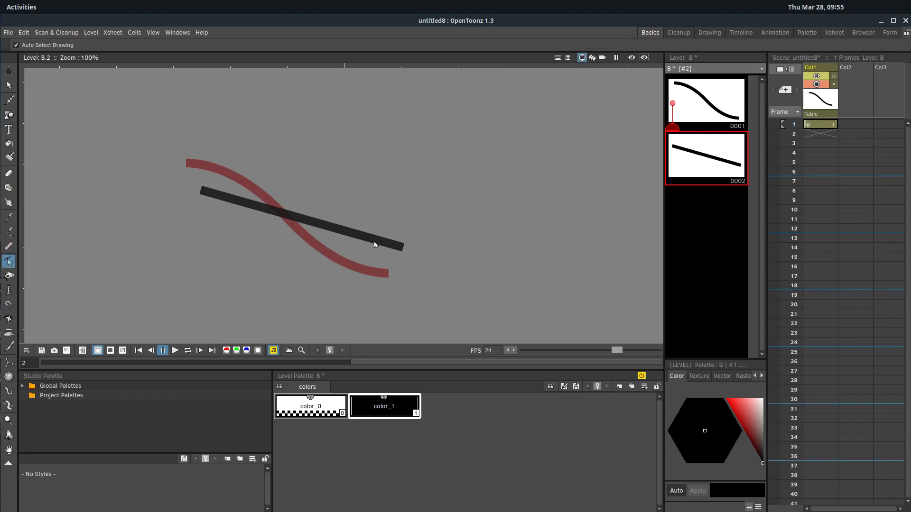
{"action": "left_click", "coordinate": [400, 247]}
{"action": "left_click_drag", "start_coordinate": [400, 247], "coordinate": [411, 177]}
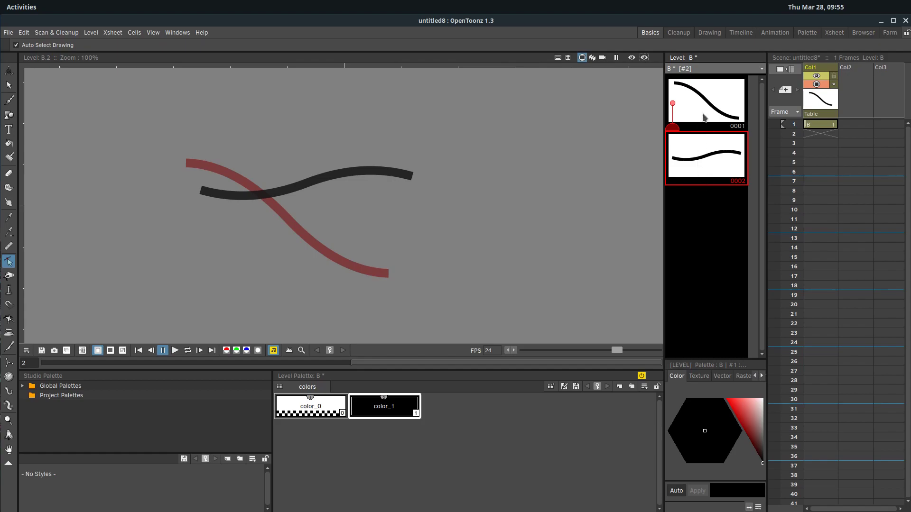
Add blank frames 2 through 10 to level B.
{"action": "right_click", "coordinate": [698, 157]}
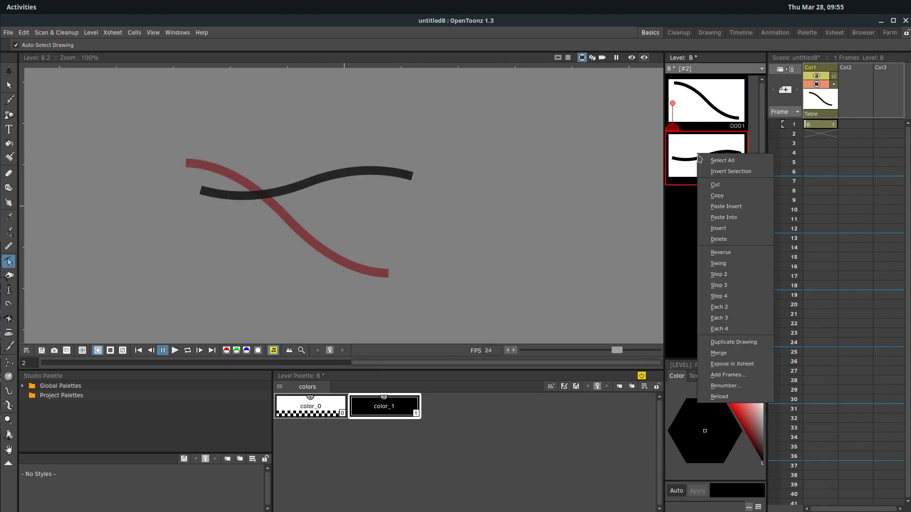
{"action": "left_click", "coordinate": [726, 375]}
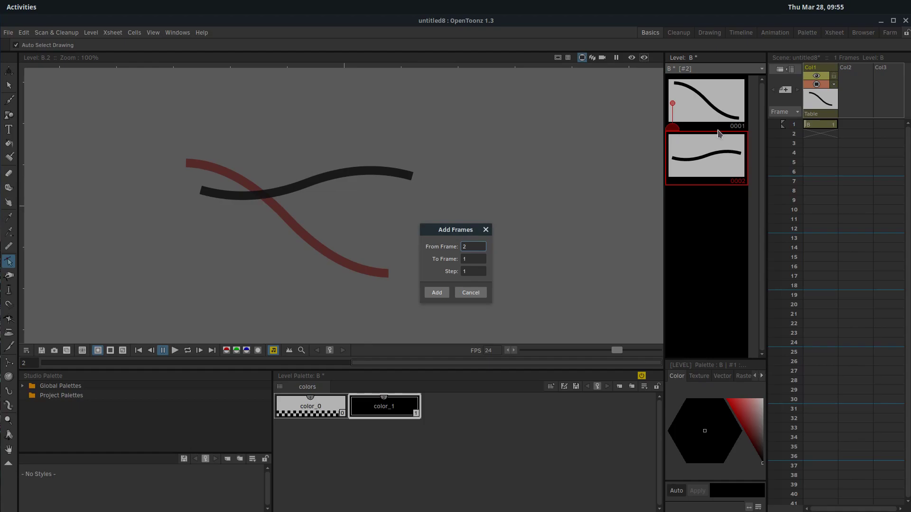
{"action": "left_click", "coordinate": [477, 261]}
{"action": "type", "text": "10"}
{"action": "left_click", "coordinate": [436, 293]}
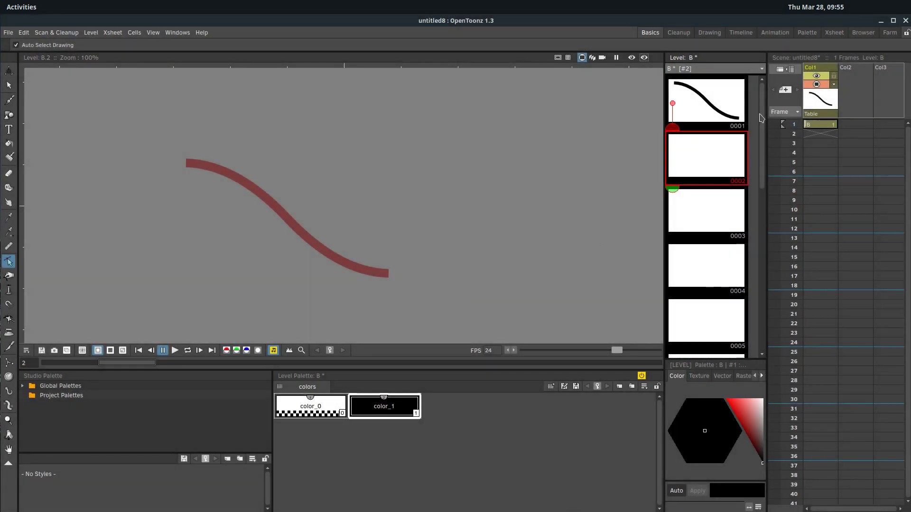
Scroll the Level Strip down and show frame 11's wave drawing.
{"action": "left_click", "coordinate": [711, 109]}
{"action": "scroll", "coordinate": [761, 182], "scroll_direction": "down", "scroll_amount": 3}
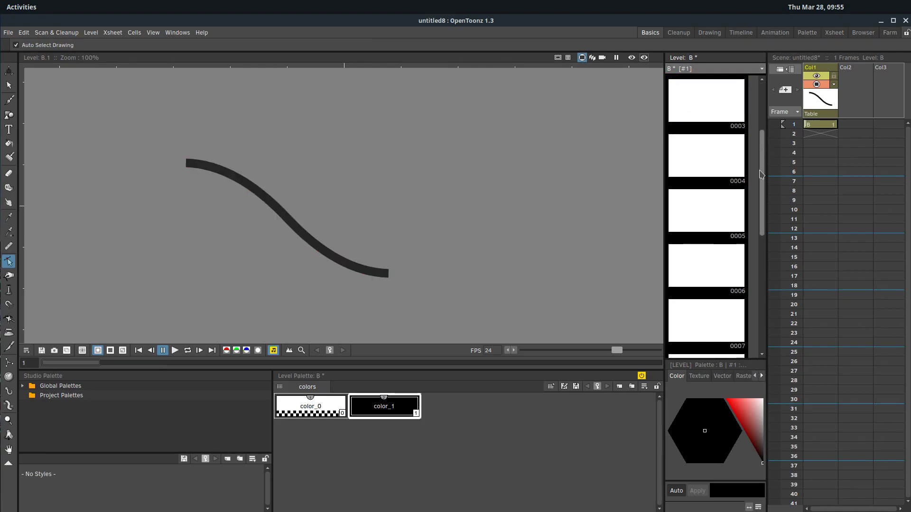
{"action": "scroll", "coordinate": [760, 182], "scroll_direction": "down", "scroll_amount": 4}
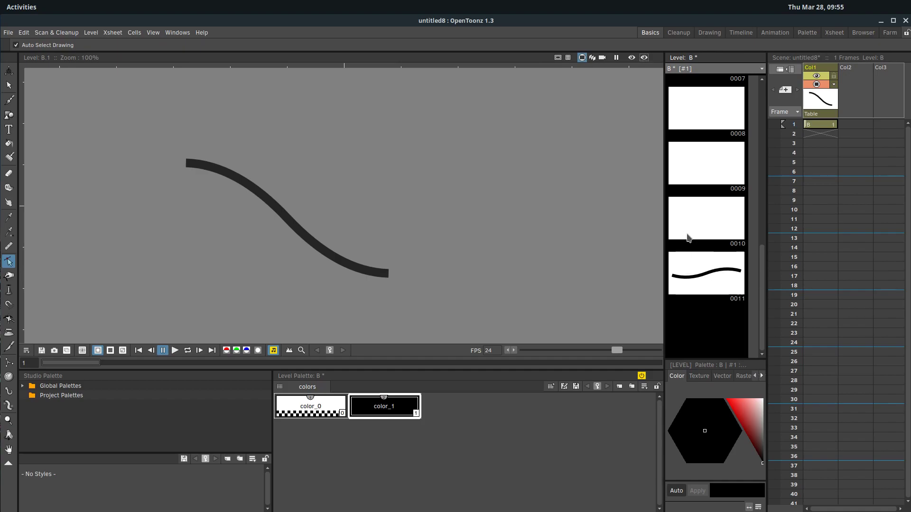
{"action": "left_click", "coordinate": [691, 258]}
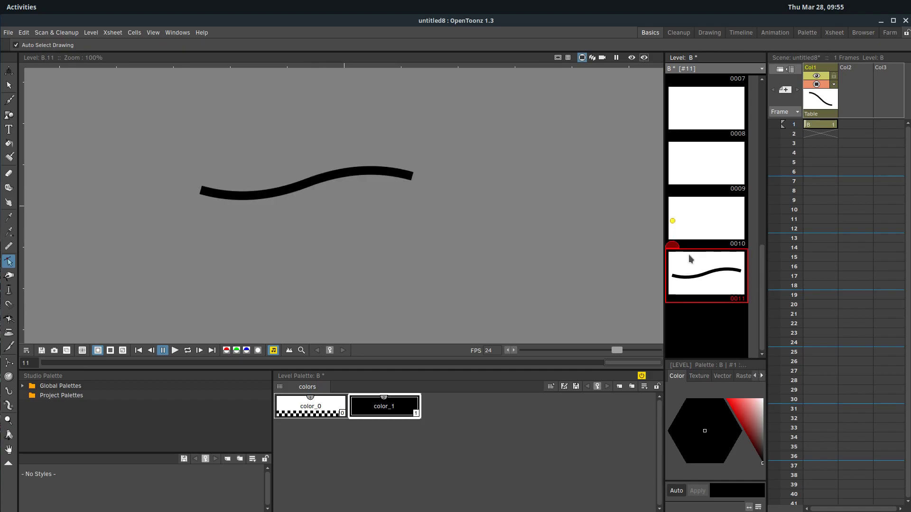
{"action": "left_click_drag", "start_coordinate": [764, 305], "coordinate": [691, 100]}
Enable onion skin on frame 1 so its S-curve ghosts in red behind the wave.
{"action": "left_click", "coordinate": [673, 104]}
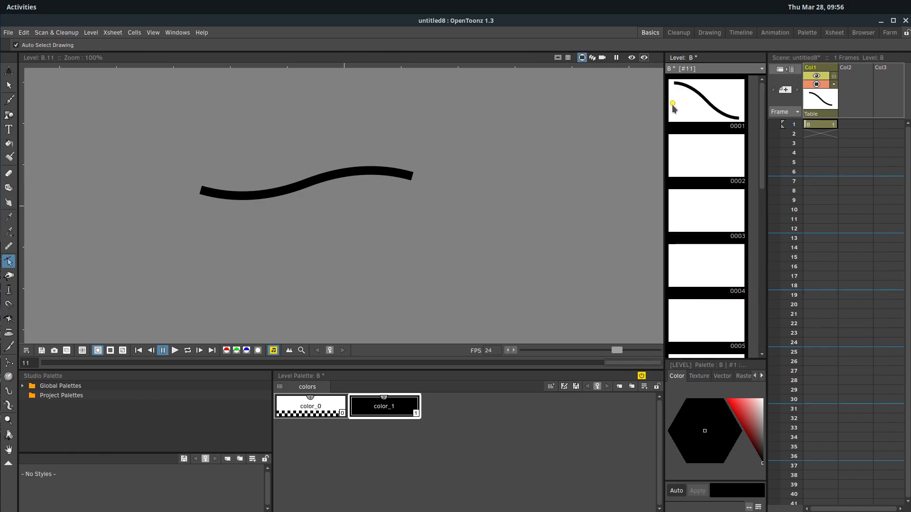
{"action": "left_click", "coordinate": [672, 103]}
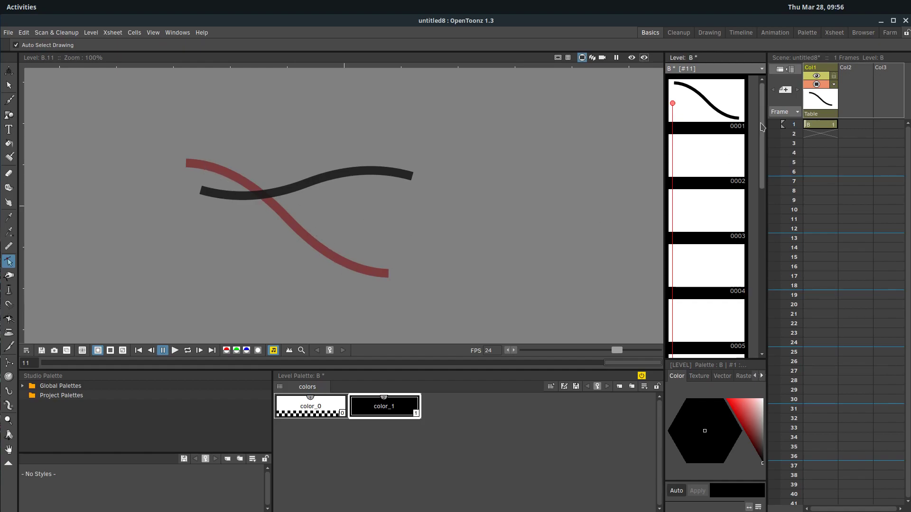
{"action": "scroll", "coordinate": [728, 299], "scroll_direction": "down", "scroll_amount": 5}
{"action": "left_click_drag", "start_coordinate": [762, 305], "coordinate": [762, 142]}
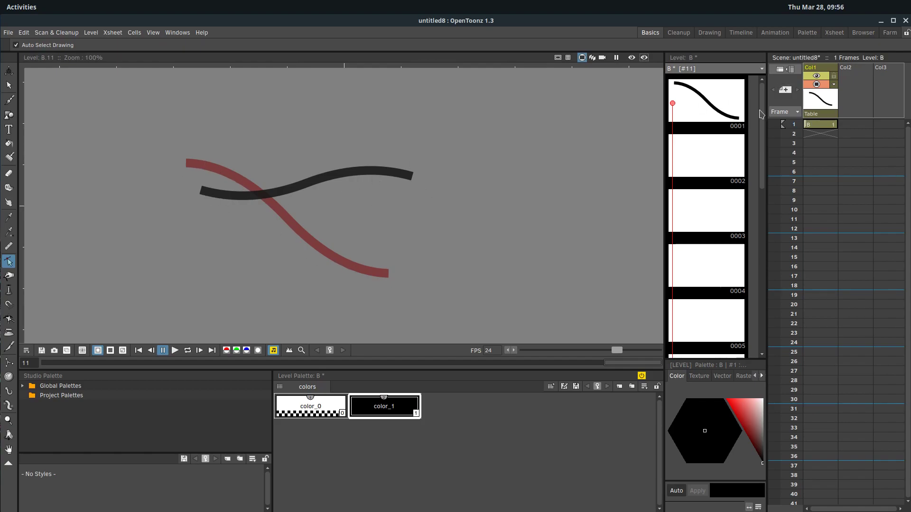
Select all of level B's frames, 1 through 11, in the Level Strip.
{"action": "left_click", "coordinate": [709, 103]}
{"action": "left_click_drag", "start_coordinate": [763, 119], "coordinate": [757, 327]}
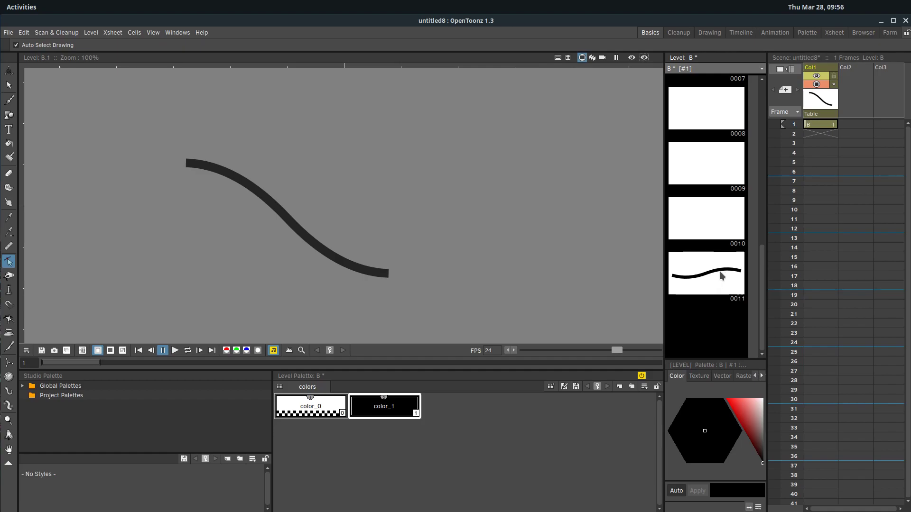
{"action": "key", "text": "ctrl+a"}
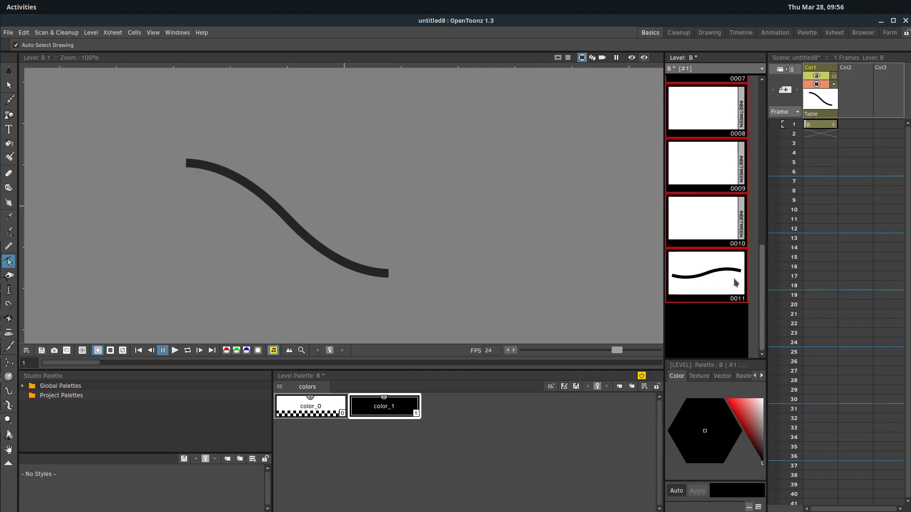
{"action": "mouse_move", "coordinate": [762, 292]}
{"action": "left_mouse_down"}
{"action": "mouse_move", "coordinate": [778, 119]}
{"action": "mouse_move", "coordinate": [772, 278]}
{"action": "left_mouse_up"}
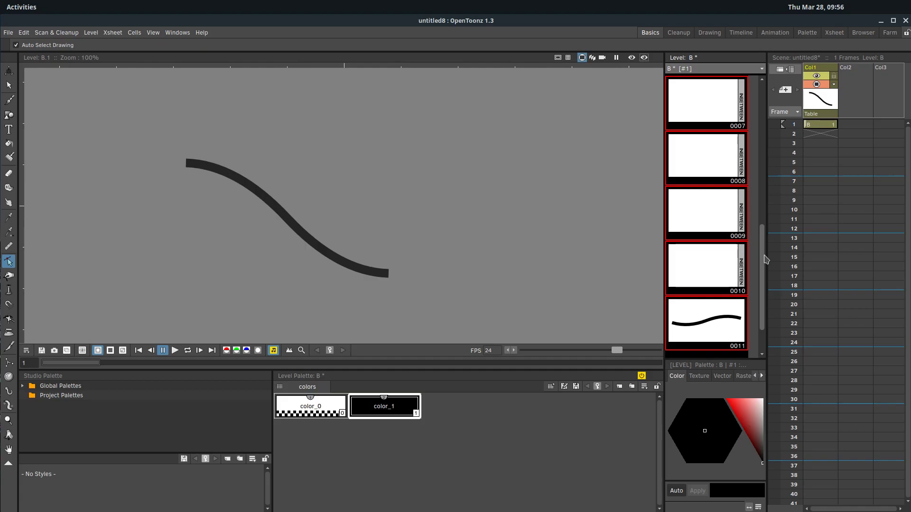
{"action": "scroll", "coordinate": [764, 264], "scroll_direction": "up", "scroll_amount": 3}
Generate Linear inbetweens for frames 1–11.
{"action": "right_click", "coordinate": [706, 264]}
{"action": "left_click", "coordinate": [740, 332]}
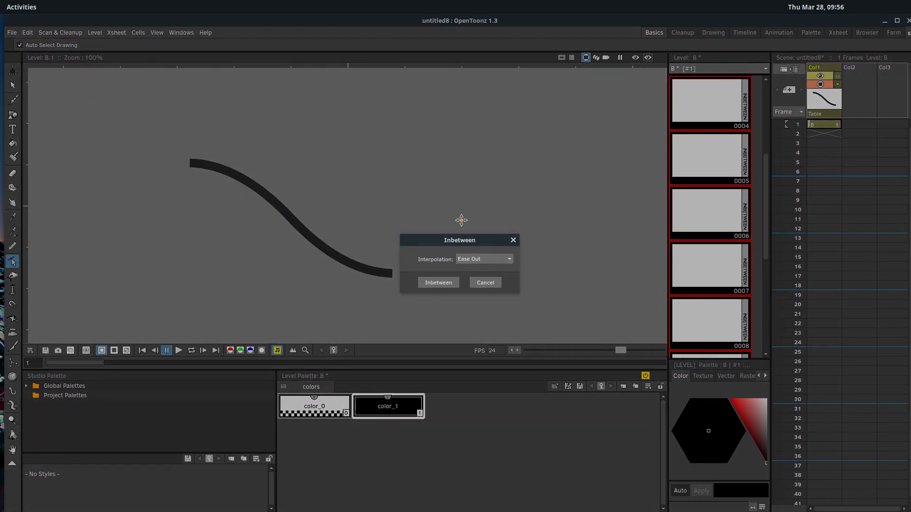
{"action": "left_click", "coordinate": [479, 259]}
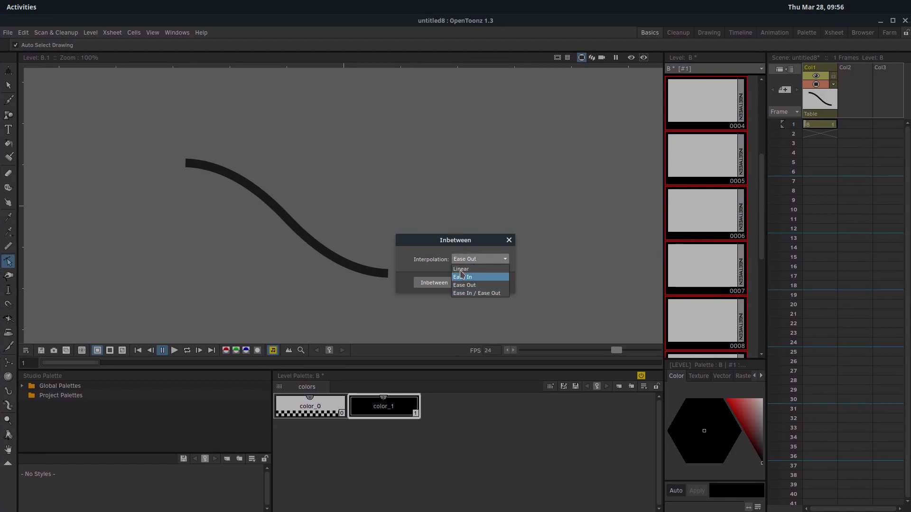
{"action": "left_click", "coordinate": [461, 270]}
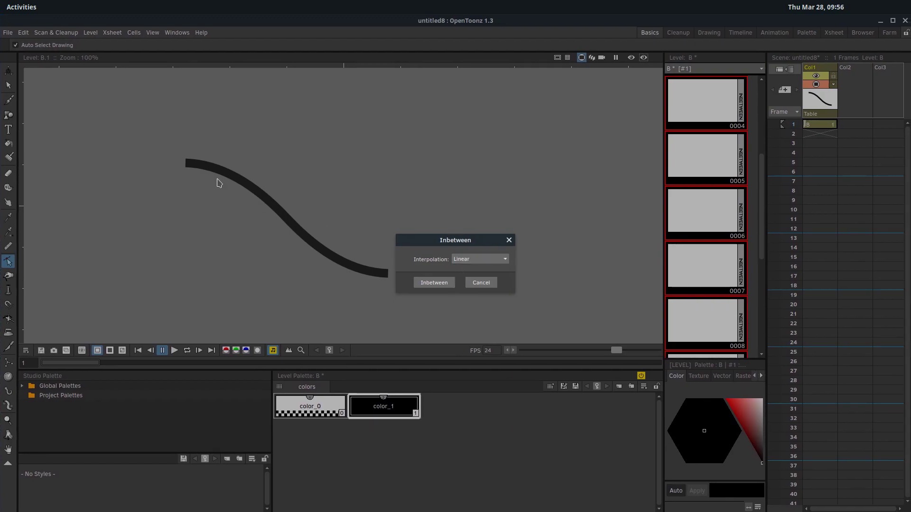
{"action": "left_click", "coordinate": [472, 259]}
{"action": "left_click", "coordinate": [456, 262]}
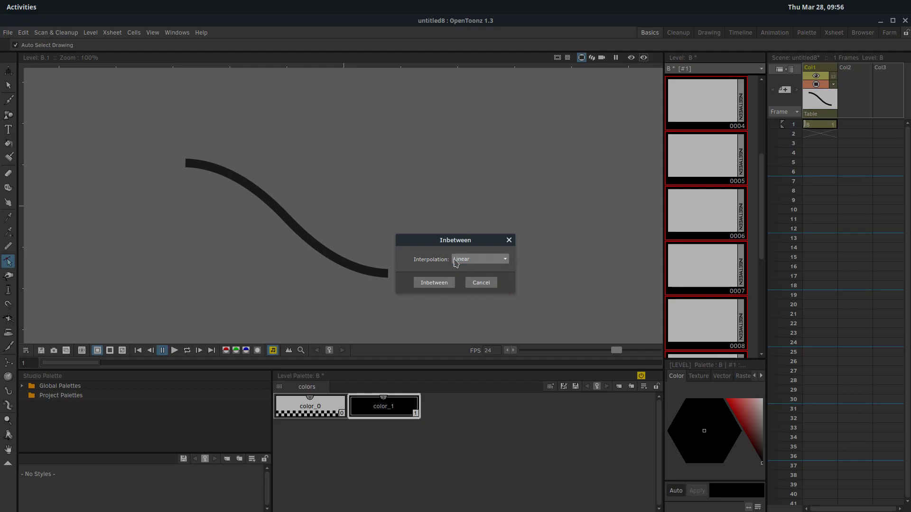
{"action": "left_click", "coordinate": [433, 283]}
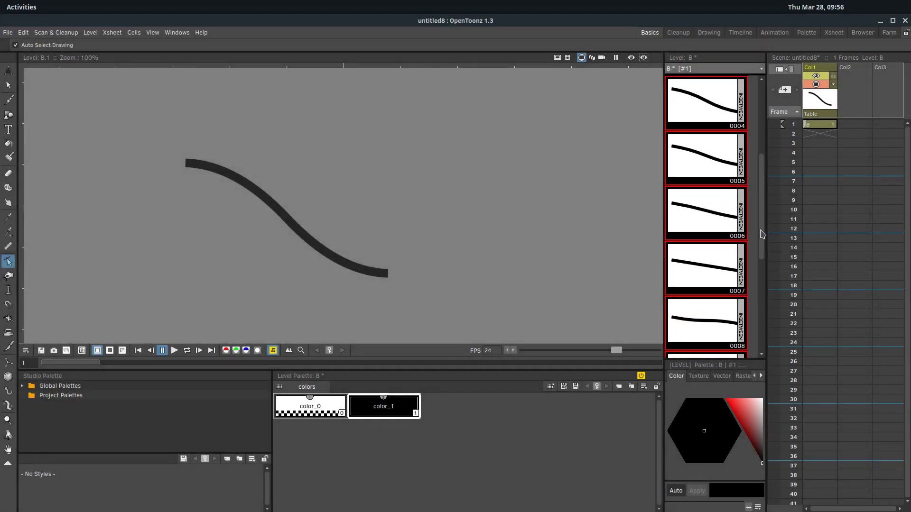
Loop-play the morph, then review inbetween frames 2, 4, 5, 9 and 8.
{"action": "left_click", "coordinate": [189, 352]}
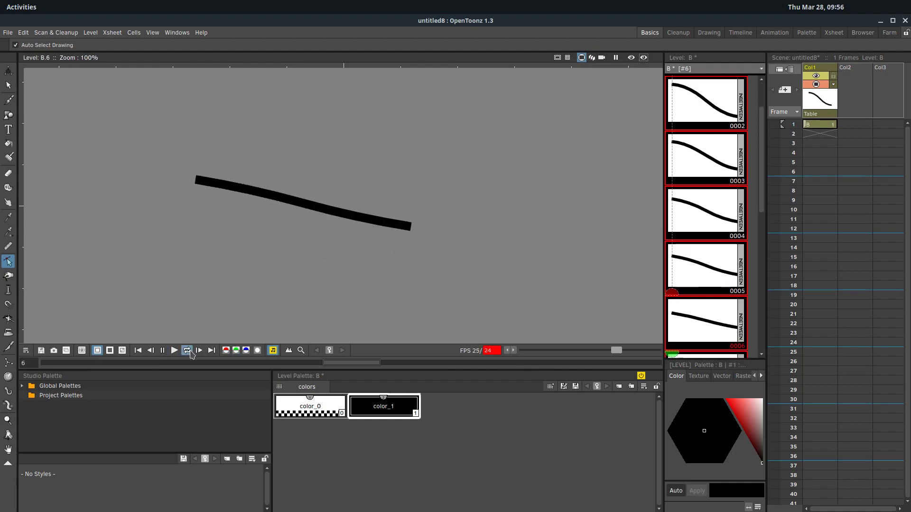
{"action": "left_click", "coordinate": [161, 351]}
{"action": "left_click_drag", "start_coordinate": [760, 244], "coordinate": [760, 142]}
{"action": "left_click", "coordinate": [715, 164]}
{"action": "left_click", "coordinate": [701, 248]}
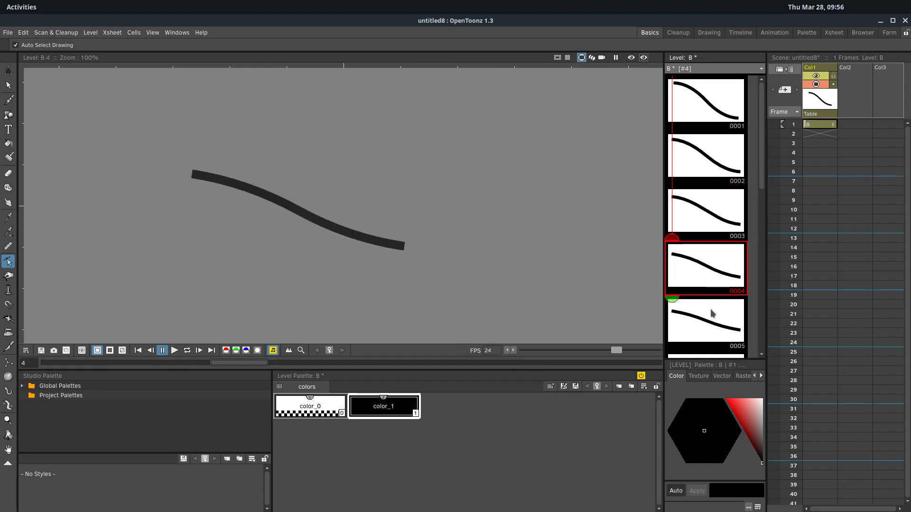
{"action": "key", "text": "Down"}
{"action": "left_click", "coordinate": [712, 318]}
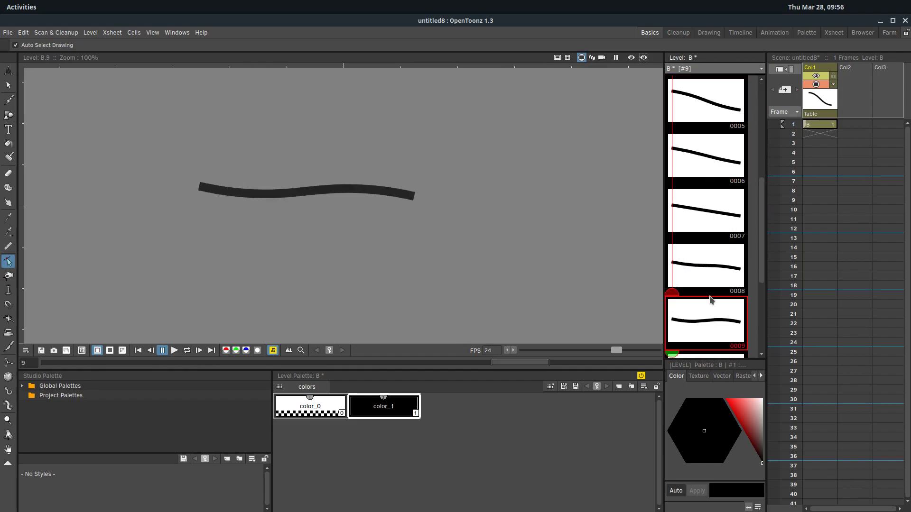
{"action": "left_click", "coordinate": [712, 291]}
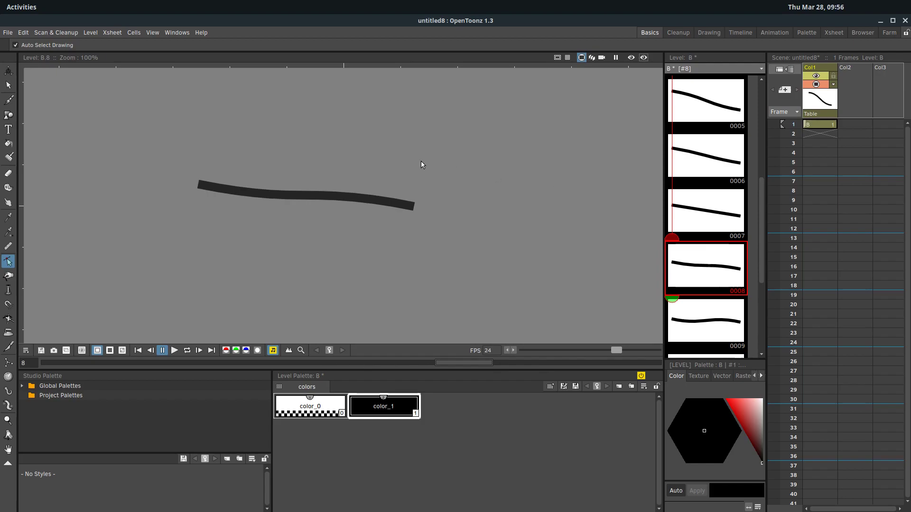
Start a new scene, discarding the unsaved changes.
{"action": "left_click", "coordinate": [8, 33]}
{"action": "left_click", "coordinate": [18, 43]}
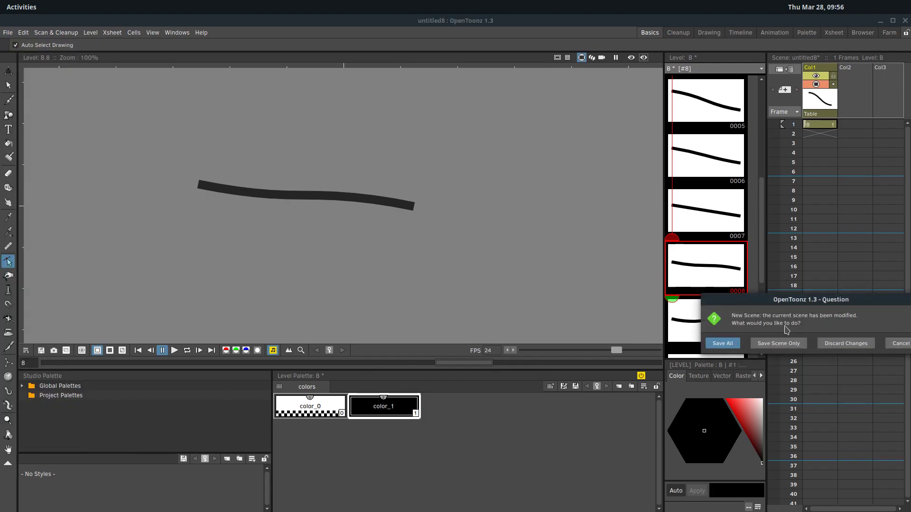
{"action": "left_click", "coordinate": [839, 342]}
{"action": "left_click", "coordinate": [820, 354]}
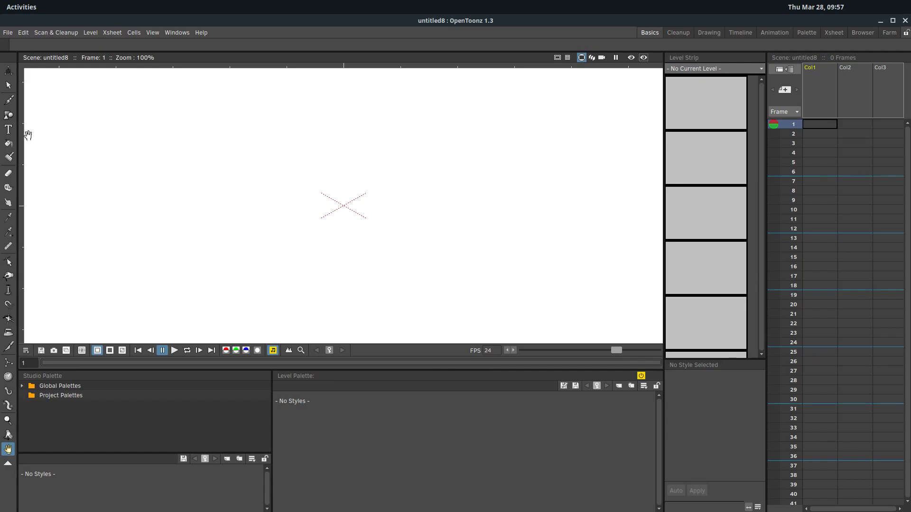
Draw a circle for the head with the Geometric tool and brush a comma-shaped mouth.
{"action": "left_click", "coordinate": [8, 115]}
{"action": "left_click_drag", "start_coordinate": [180, 116], "coordinate": [280, 223]}
{"action": "key", "text": "ctrl+z"}
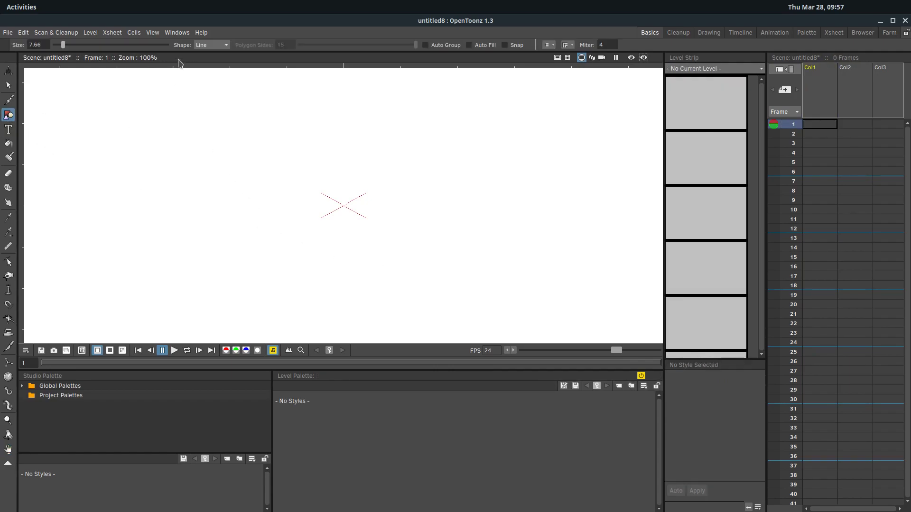
{"action": "left_click", "coordinate": [208, 45]}
{"action": "left_click", "coordinate": [204, 61]}
{"action": "mouse_move", "coordinate": [148, 119]}
{"action": "left_mouse_down"}
{"action": "mouse_move", "coordinate": [203, 183]}
{"action": "mouse_move", "coordinate": [192, 169]}
{"action": "left_mouse_up"}
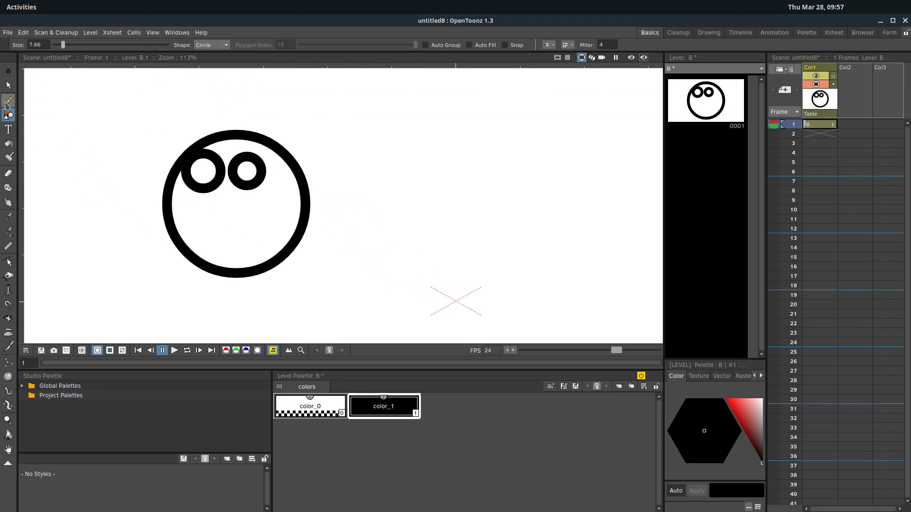
{"action": "key", "text": "b"}
{"action": "left_click_drag", "start_coordinate": [229, 196], "coordinate": [220, 209]}
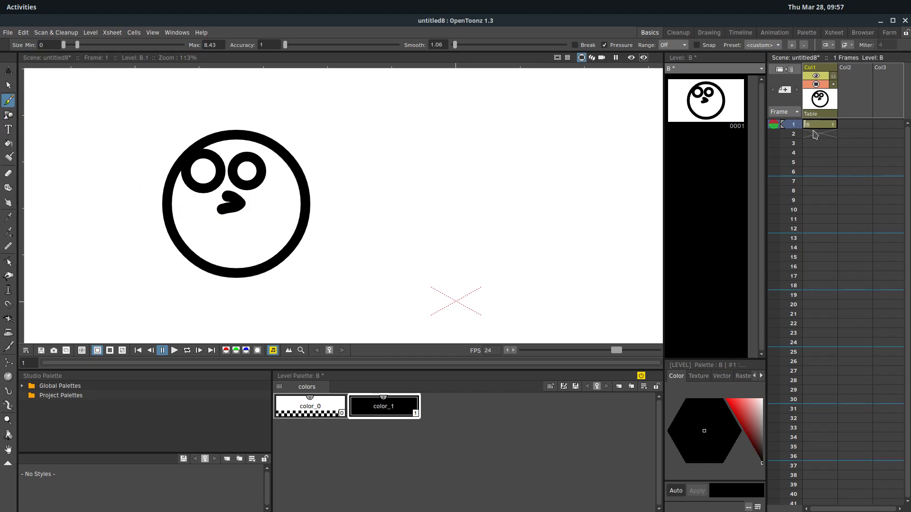
Draw a small round mouth as level C in column 2, and extend face level B to frame 36.
{"action": "left_click", "coordinate": [852, 126]}
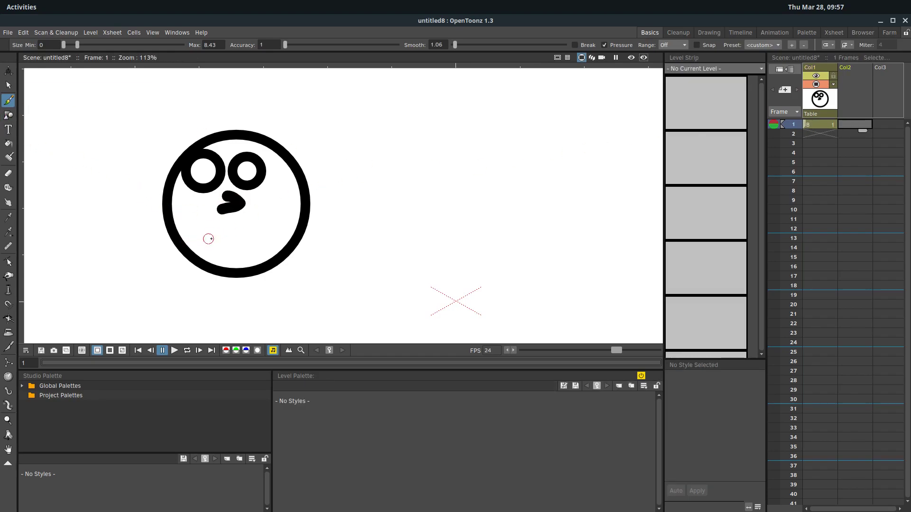
{"action": "left_click_drag", "start_coordinate": [229, 238], "coordinate": [252, 237]}
{"action": "key", "text": "ctrl+z"}
{"action": "left_click", "coordinate": [8, 115]}
{"action": "left_click_drag", "start_coordinate": [231, 239], "coordinate": [241, 240]}
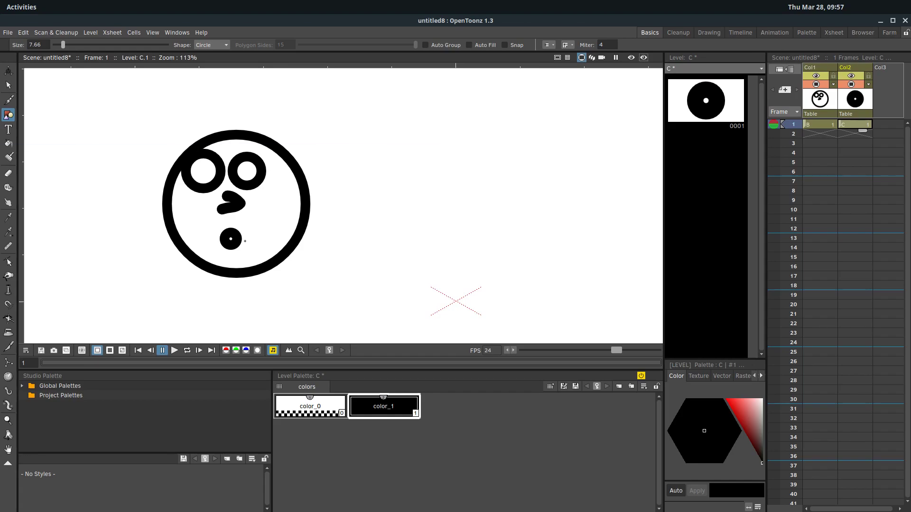
{"action": "left_click", "coordinate": [830, 127]}
{"action": "left_click_drag", "start_coordinate": [827, 133], "coordinate": [829, 463]}
Add blank frames up to frame 35 to mouth level C.
{"action": "left_click", "coordinate": [845, 127]}
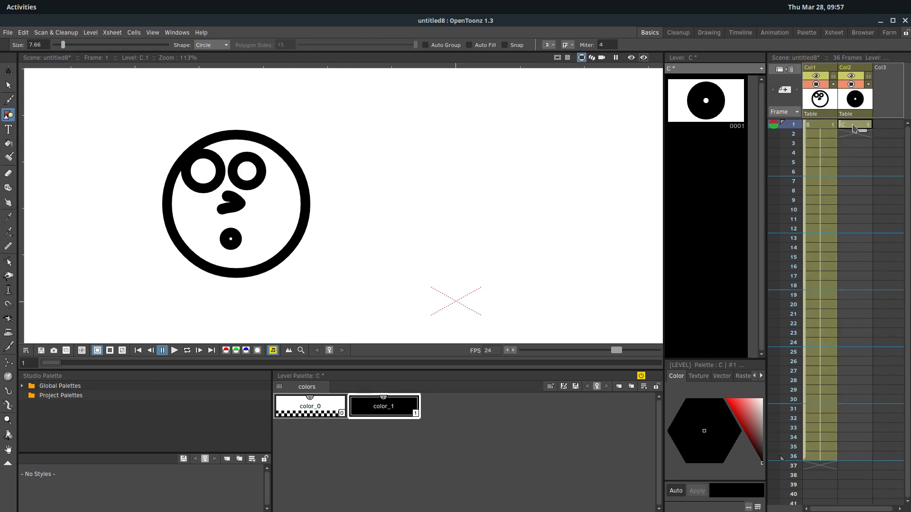
{"action": "left_click", "coordinate": [707, 162]}
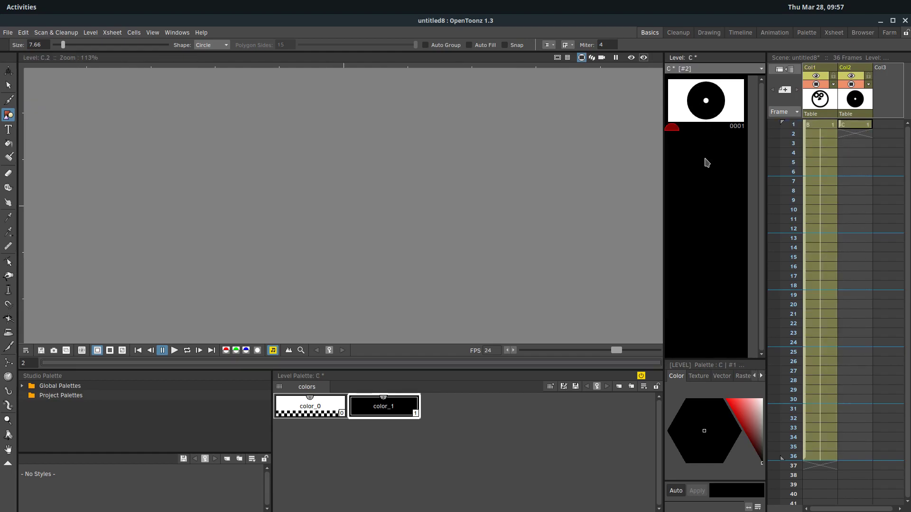
{"action": "right_click", "coordinate": [705, 163]}
{"action": "left_click", "coordinate": [733, 379]}
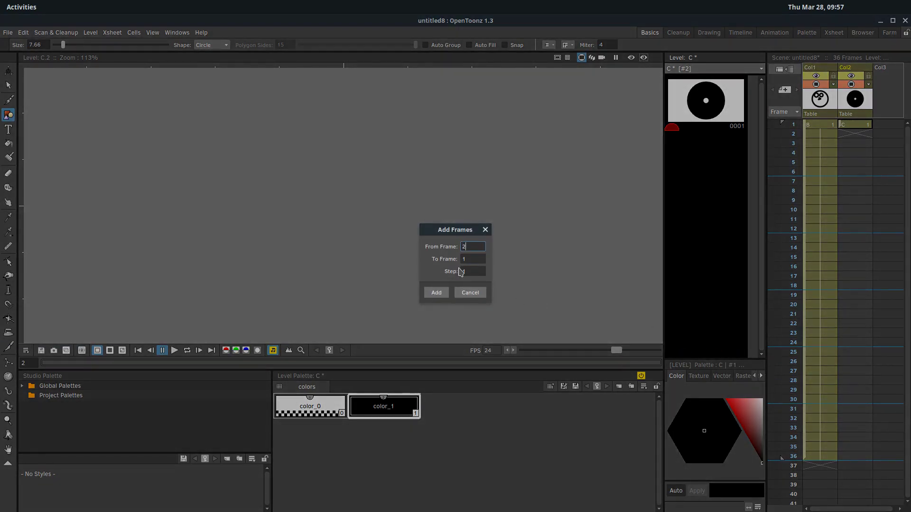
{"action": "left_click", "coordinate": [474, 259]}
{"action": "type", "text": "35"}
{"action": "left_click", "coordinate": [447, 292]}
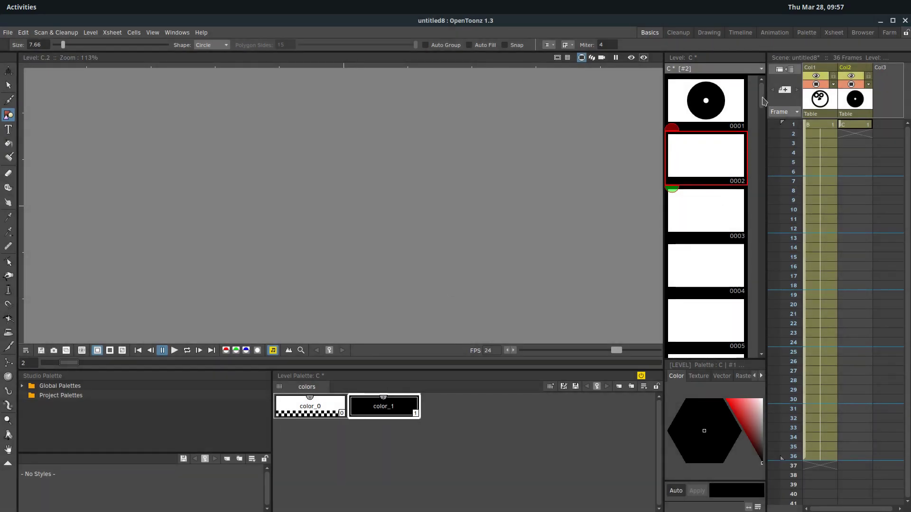
Open blank drawing C.18 with onion skin showing drawing 1's mouth dot as a ghost.
{"action": "left_click", "coordinate": [692, 103]}
{"action": "left_click_drag", "start_coordinate": [762, 102], "coordinate": [764, 226]}
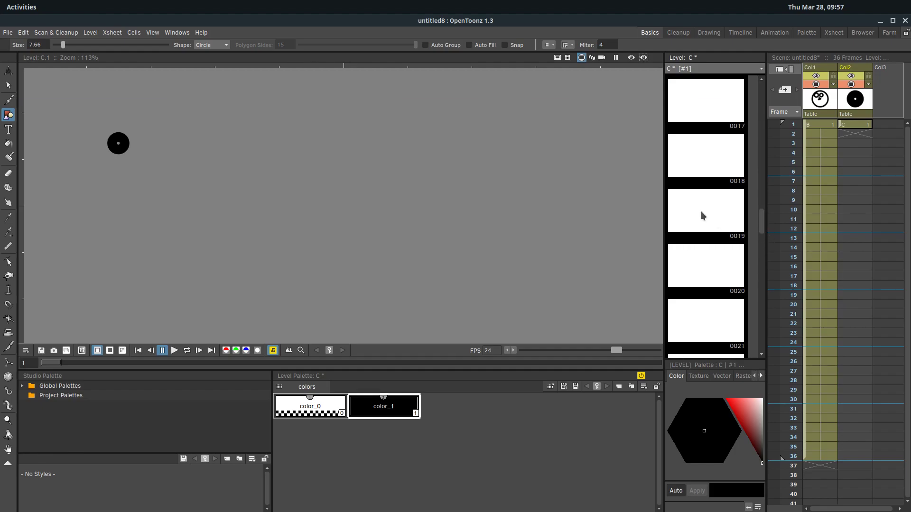
{"action": "left_click", "coordinate": [731, 162]}
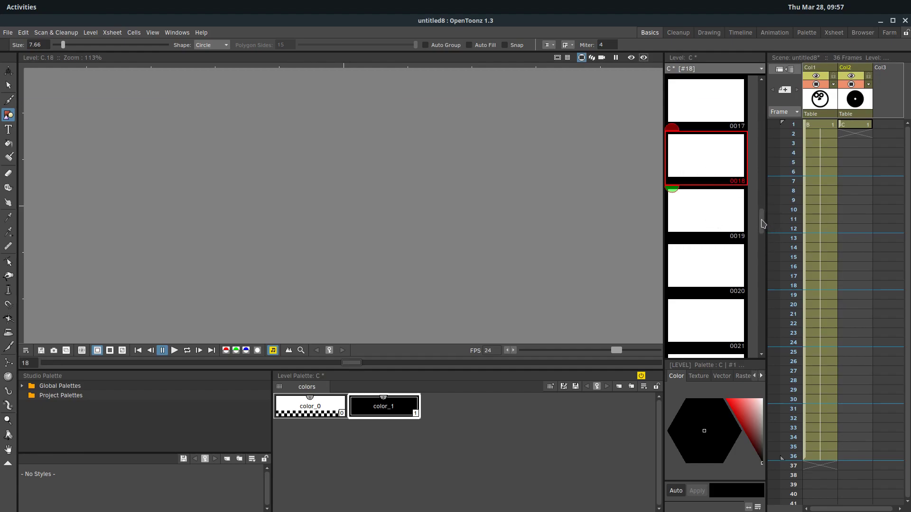
{"action": "left_click_drag", "start_coordinate": [762, 221], "coordinate": [761, 85]}
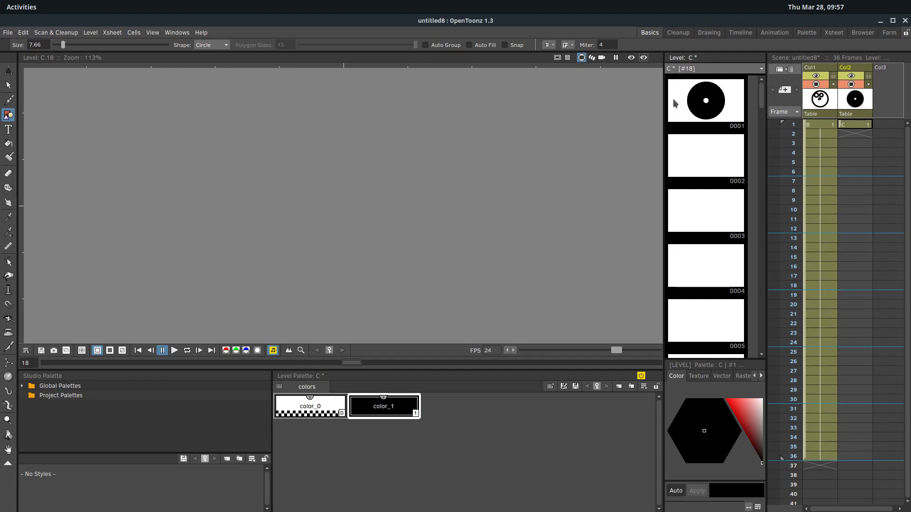
{"action": "left_click", "coordinate": [674, 105]}
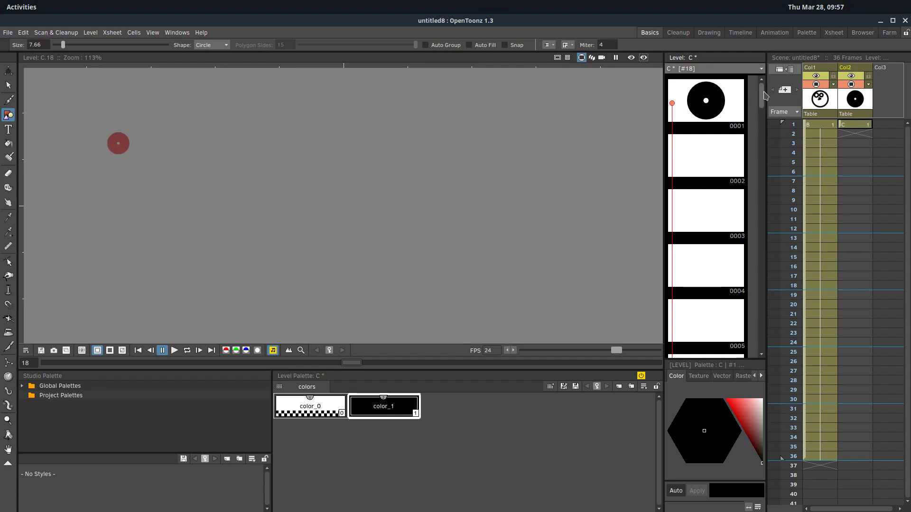
{"action": "left_click_drag", "start_coordinate": [761, 87], "coordinate": [749, 205]}
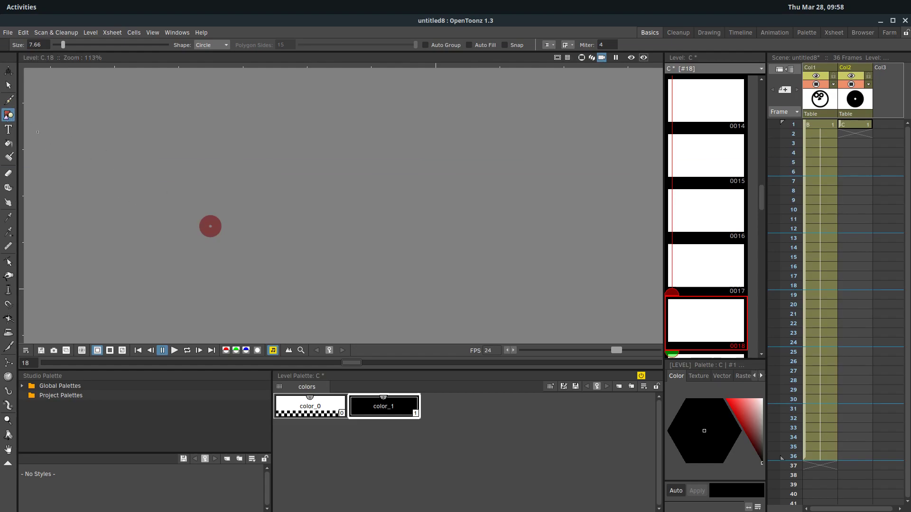
Draw a thick ring on frame 18 and bend its control points into a wide bean shape.
{"action": "left_click_drag", "start_coordinate": [179, 203], "coordinate": [163, 156]}
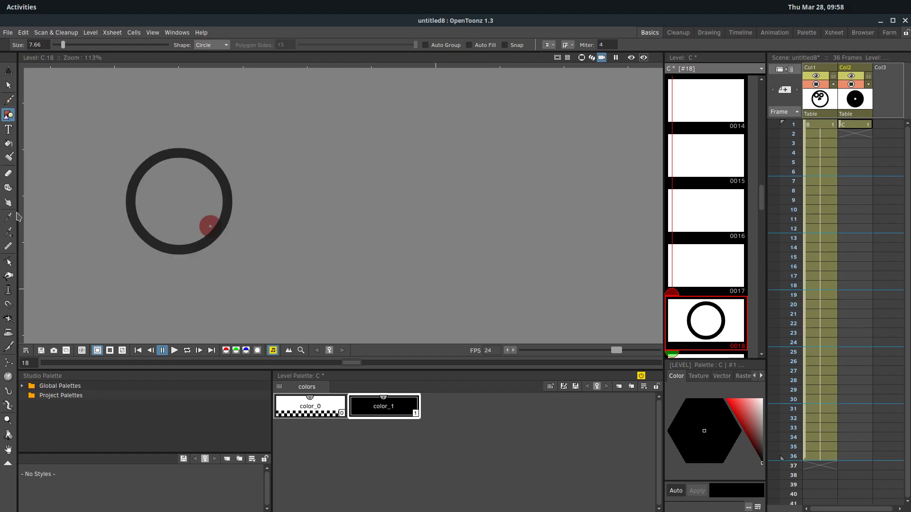
{"action": "left_click", "coordinate": [8, 262]}
{"action": "left_click", "coordinate": [176, 155]}
{"action": "left_click_drag", "start_coordinate": [176, 151], "coordinate": [200, 203]}
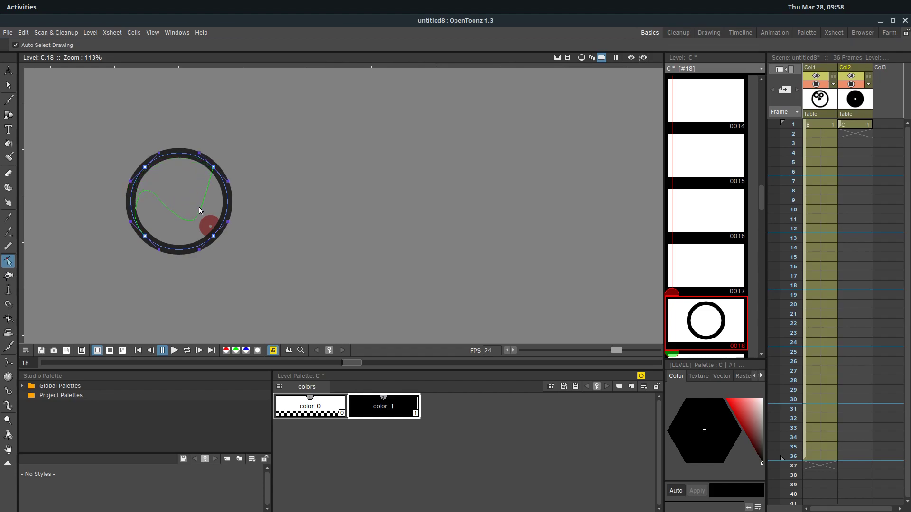
{"action": "left_click_drag", "start_coordinate": [179, 165], "coordinate": [163, 179]}
{"action": "left_click_drag", "start_coordinate": [191, 251], "coordinate": [189, 234]}
{"action": "left_click_drag", "start_coordinate": [228, 198], "coordinate": [238, 198]}
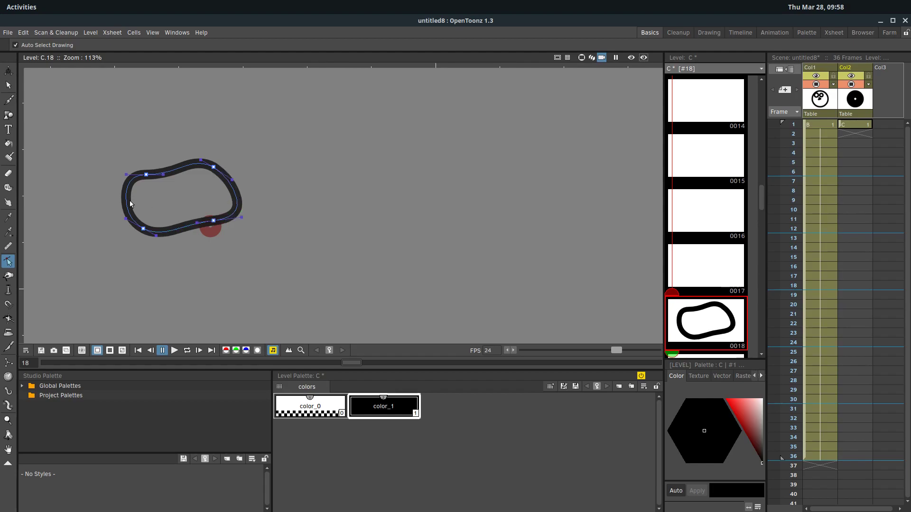
Move the reshaped ring right and down so it surrounds the ghost dot.
{"action": "left_click", "coordinate": [8, 85]}
{"action": "left_click_drag", "start_coordinate": [84, 139], "coordinate": [313, 260]}
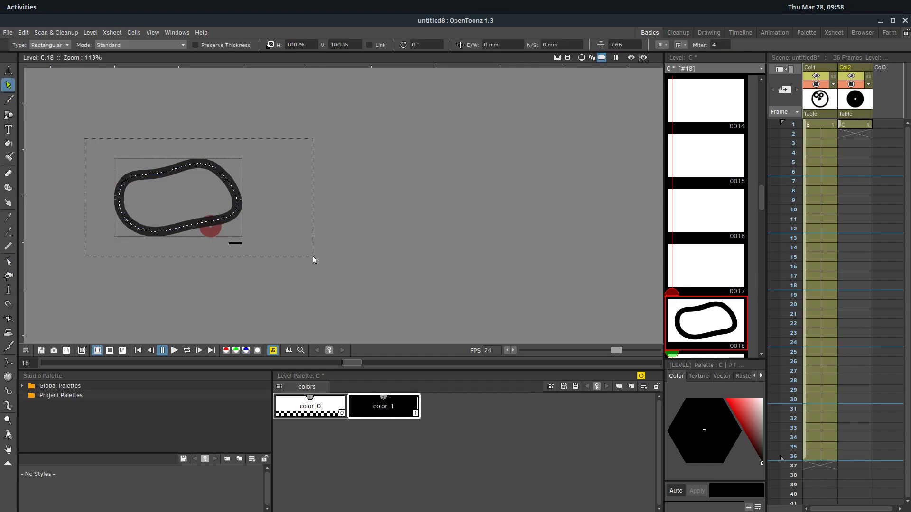
{"action": "left_click_drag", "start_coordinate": [211, 167], "coordinate": [245, 193]}
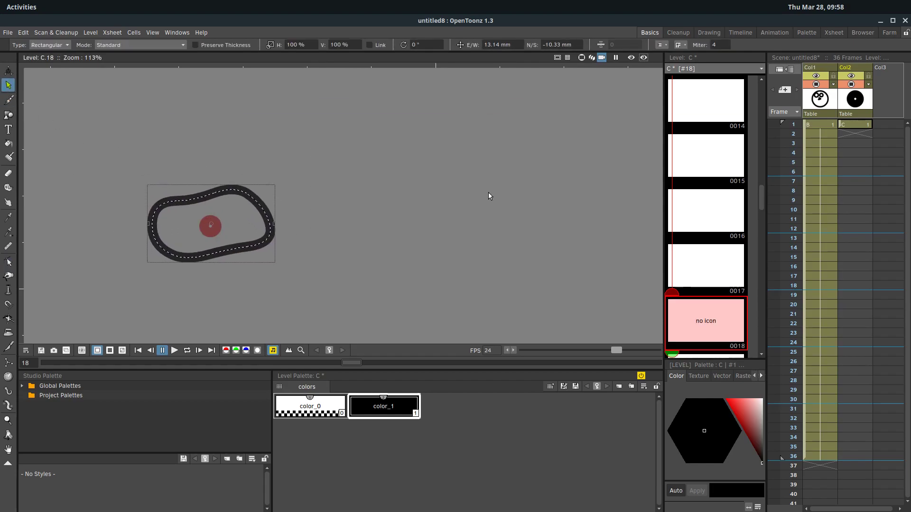
{"action": "scroll", "coordinate": [768, 214], "scroll_direction": "down", "scroll_amount": 1}
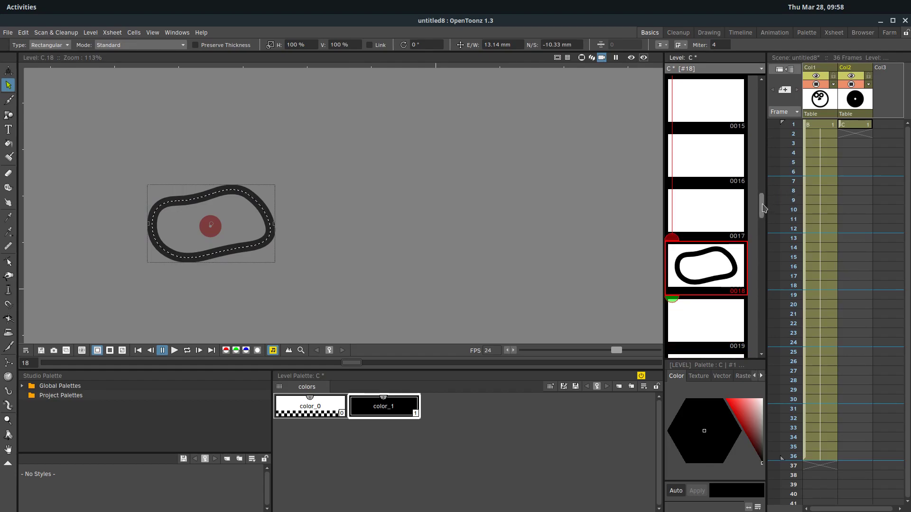
Inbetween level C drawings 1–18 with a different interpolation, filling drawings 2–17.
{"action": "left_click_drag", "start_coordinate": [762, 205], "coordinate": [754, 100]}
{"action": "key", "text": "ctrl+a"}
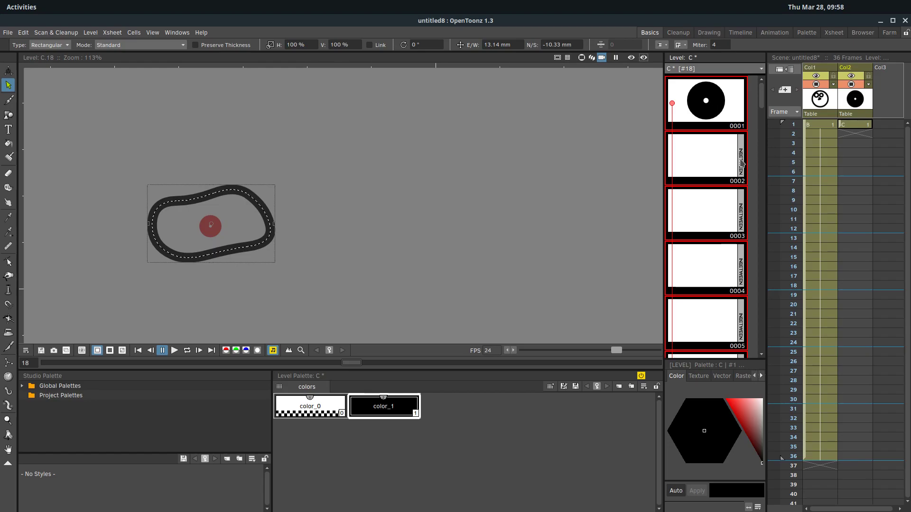
{"action": "left_click", "coordinate": [742, 164]}
{"action": "left_click", "coordinate": [505, 260]}
{"action": "left_click", "coordinate": [465, 277]}
{"action": "left_click", "coordinate": [434, 283]}
{"action": "scroll", "coordinate": [738, 221], "scroll_direction": "down", "scroll_amount": 15}
{"action": "left_click", "coordinate": [739, 221]}
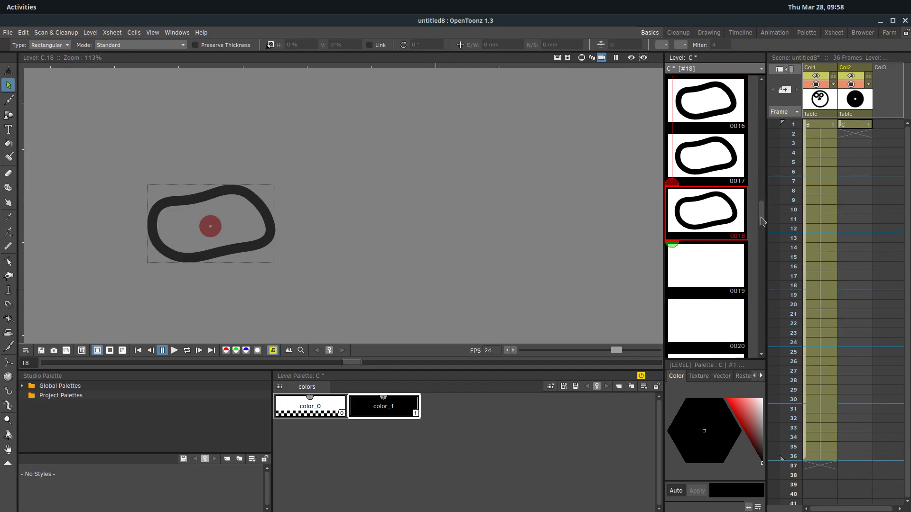
{"action": "left_click_drag", "start_coordinate": [764, 214], "coordinate": [761, 93]}
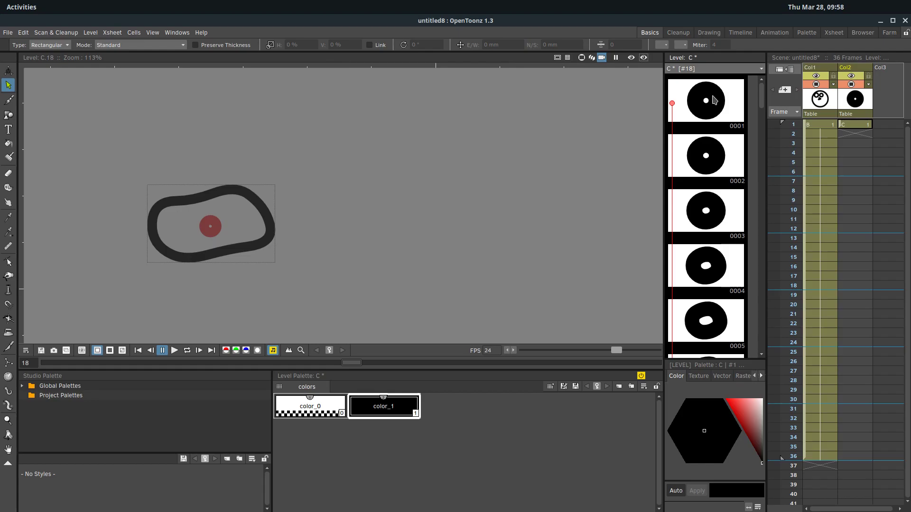
Paste frame 1's dot drawing as frame 36 and bring up Inbetween settings for frames 32–36.
{"action": "left_click", "coordinate": [714, 100]}
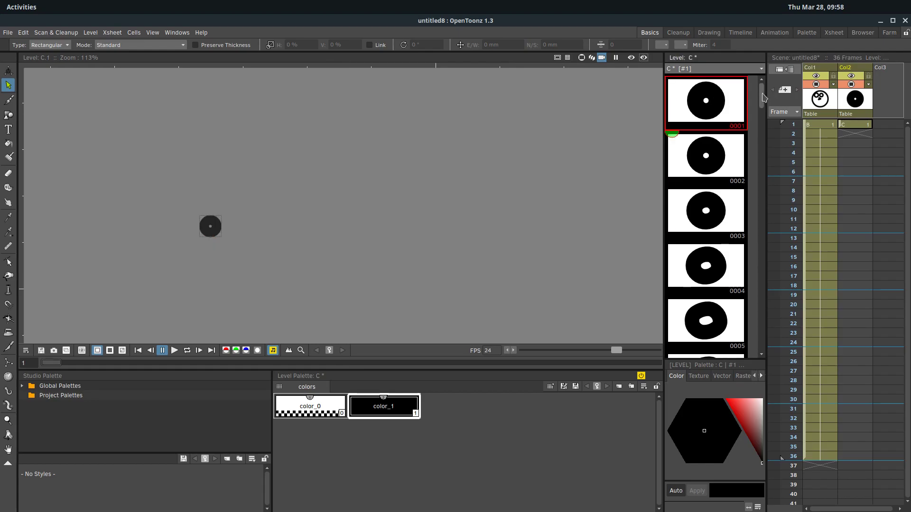
{"action": "left_click_drag", "start_coordinate": [761, 93], "coordinate": [763, 345]}
{"action": "left_click", "coordinate": [716, 323]}
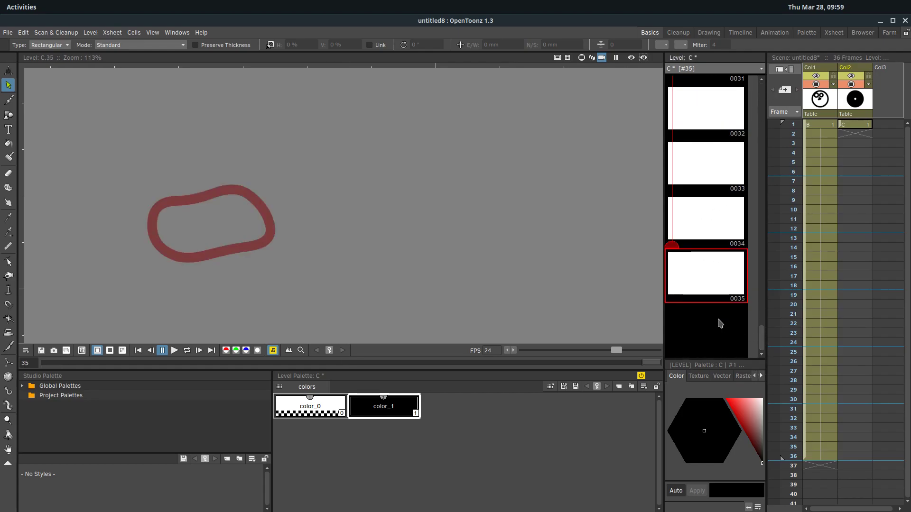
{"action": "key", "text": "ctrl+v"}
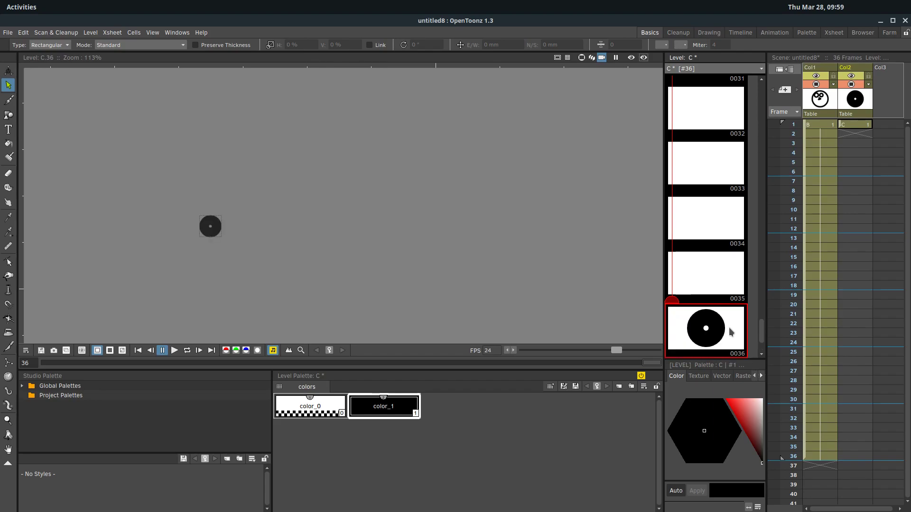
{"action": "mouse_move", "coordinate": [757, 336]}
{"action": "left_mouse_down"}
{"action": "mouse_move", "coordinate": [758, 237]}
{"action": "mouse_move", "coordinate": [741, 190]}
{"action": "mouse_move", "coordinate": [762, 242]}
{"action": "mouse_move", "coordinate": [762, 332]}
{"action": "left_mouse_up"}
{"action": "left_click", "coordinate": [712, 330], "text": "shift"}
{"action": "left_click", "coordinate": [741, 275]}
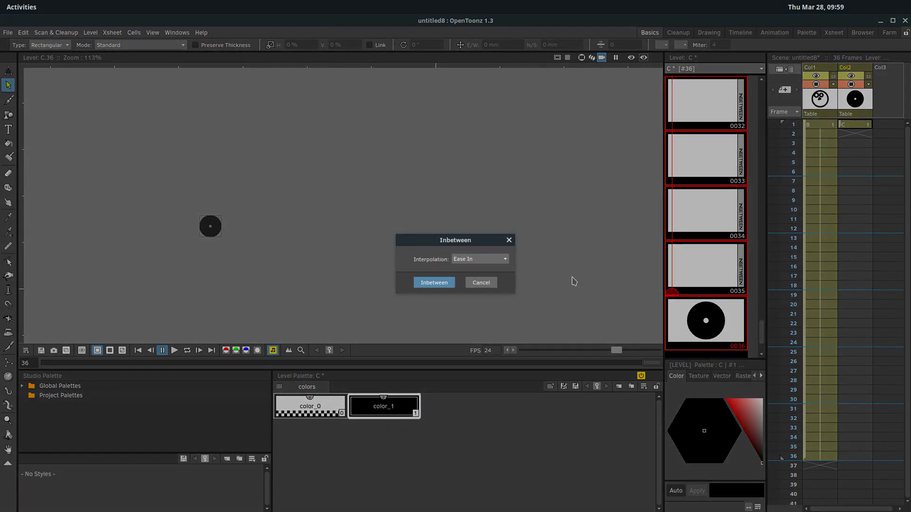
Generate inbetweens for frames 32–35 using a different easing.
{"action": "left_click", "coordinate": [467, 260]}
{"action": "left_click", "coordinate": [474, 268]}
{"action": "left_click", "coordinate": [434, 282]}
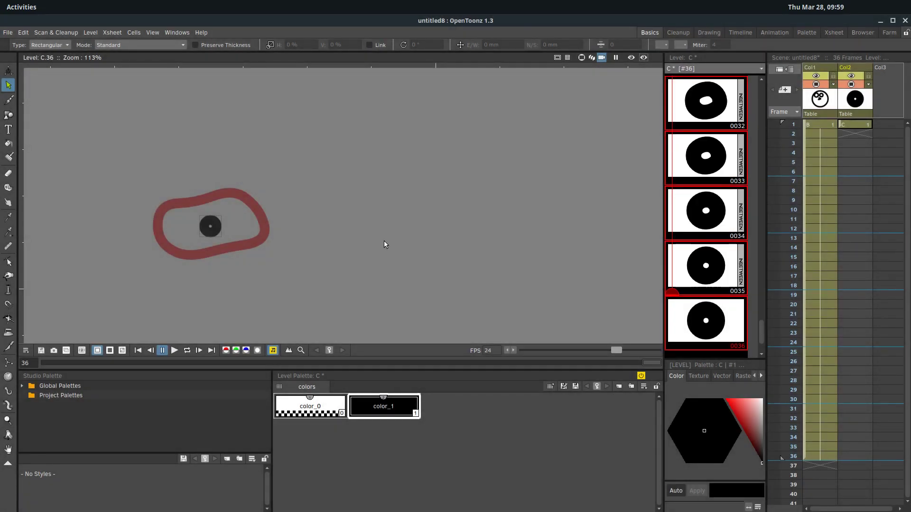
Preview the mouth looping, then return to frame 1 and show the full face scene.
{"action": "left_click", "coordinate": [187, 350]}
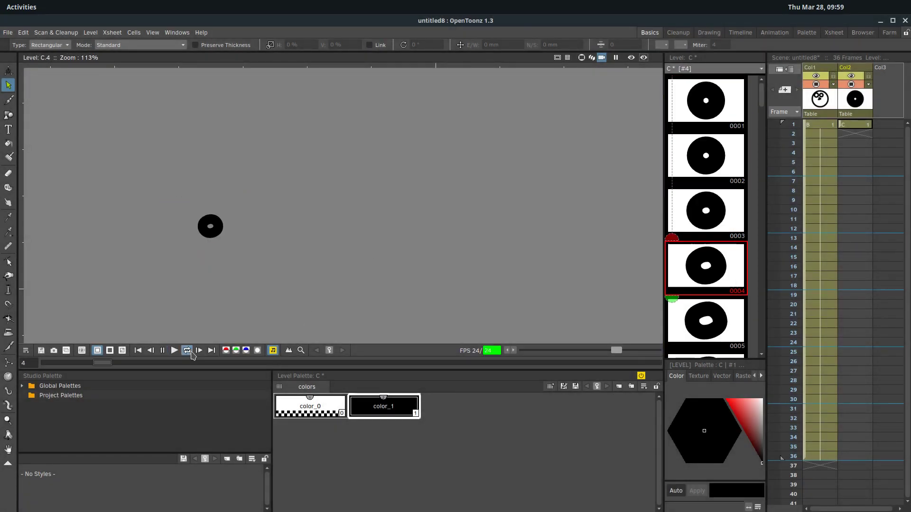
{"action": "left_click", "coordinate": [163, 350]}
{"action": "left_click", "coordinate": [887, 124]}
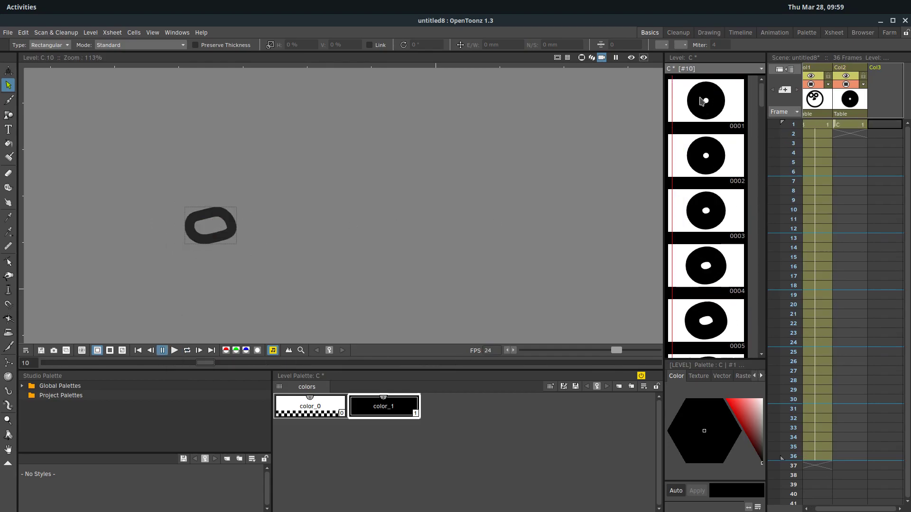
{"action": "left_click", "coordinate": [701, 101]}
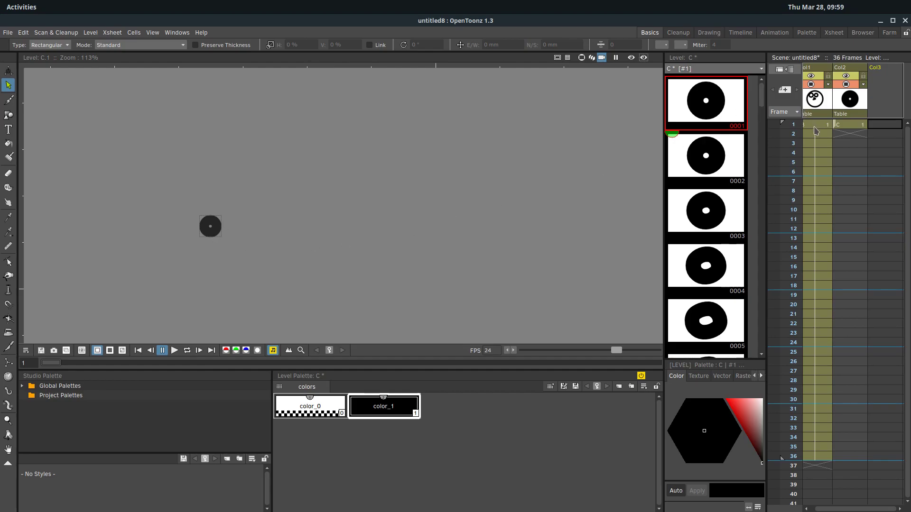
{"action": "left_click", "coordinate": [361, 180]}
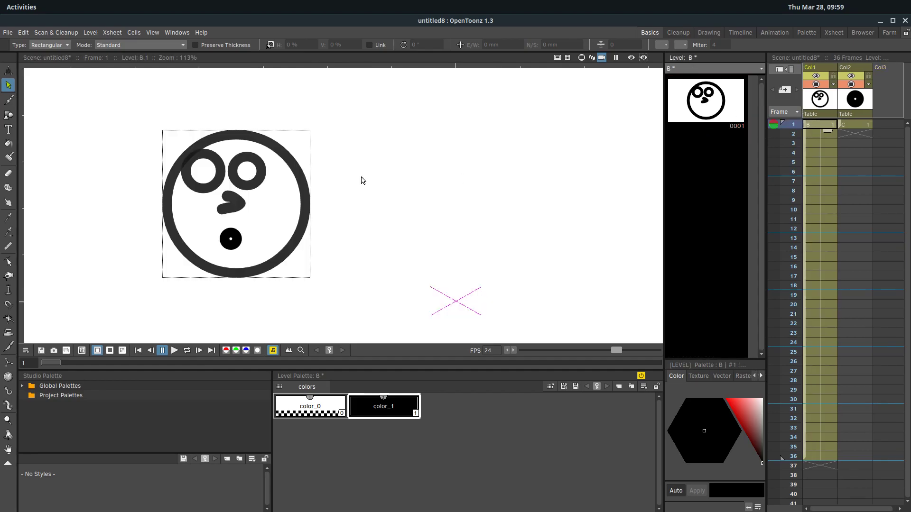
Expose all 36 level C drawings into column 3 and delete the old single-frame mouth column.
{"action": "left_click", "coordinate": [676, 70]}
{"action": "left_click", "coordinate": [679, 88]}
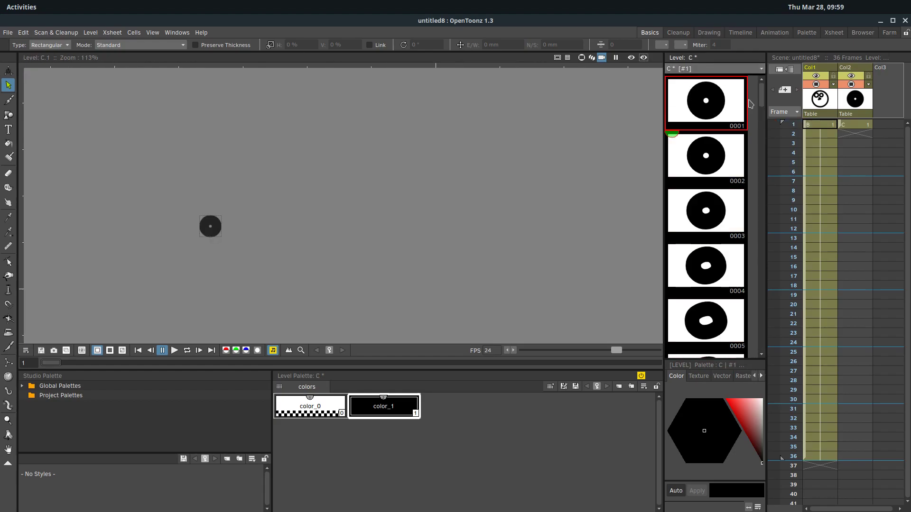
{"action": "left_click_drag", "start_coordinate": [765, 98], "coordinate": [762, 338]}
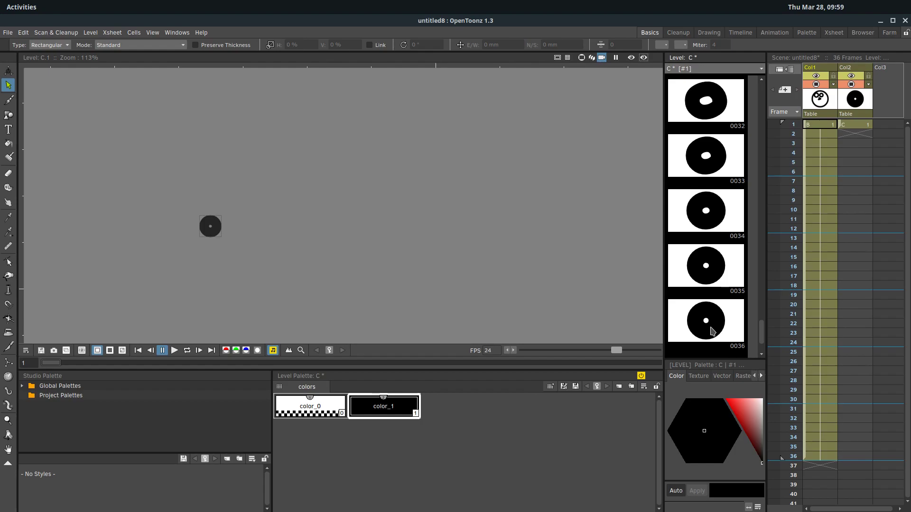
{"action": "key", "text": "ctrl+a"}
{"action": "mouse_move", "coordinate": [715, 97]}
{"action": "left_mouse_down"}
{"action": "mouse_move", "coordinate": [876, 129]}
{"action": "mouse_move", "coordinate": [707, 109]}
{"action": "left_mouse_up"}
{"action": "right_click", "coordinate": [705, 112]}
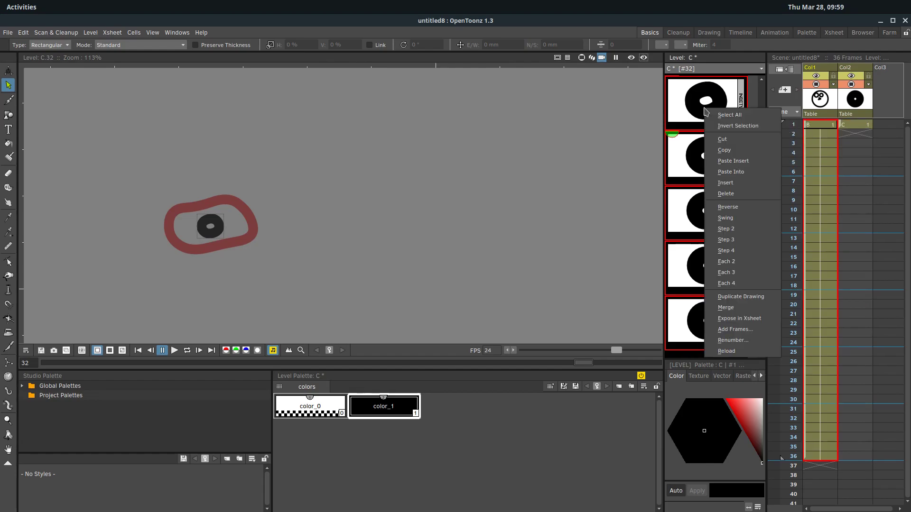
{"action": "left_click", "coordinate": [738, 320]}
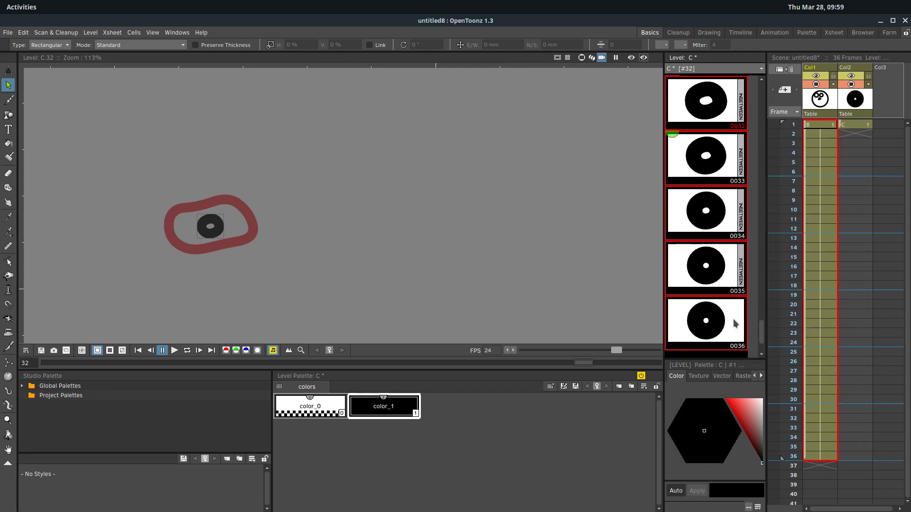
{"action": "right_click", "coordinate": [850, 70]}
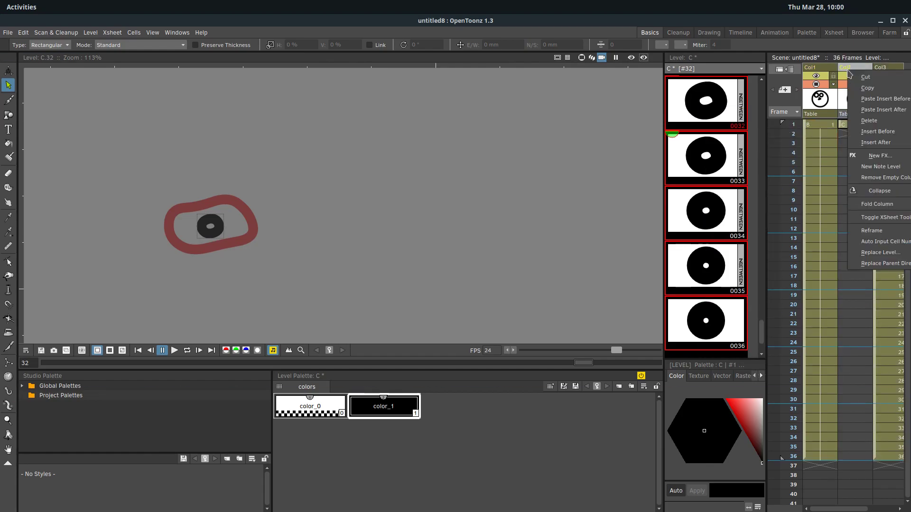
{"action": "left_click", "coordinate": [872, 121]}
Play the scene in a loop from frame 1 to check the animated mouth.
{"action": "left_click", "coordinate": [853, 124]}
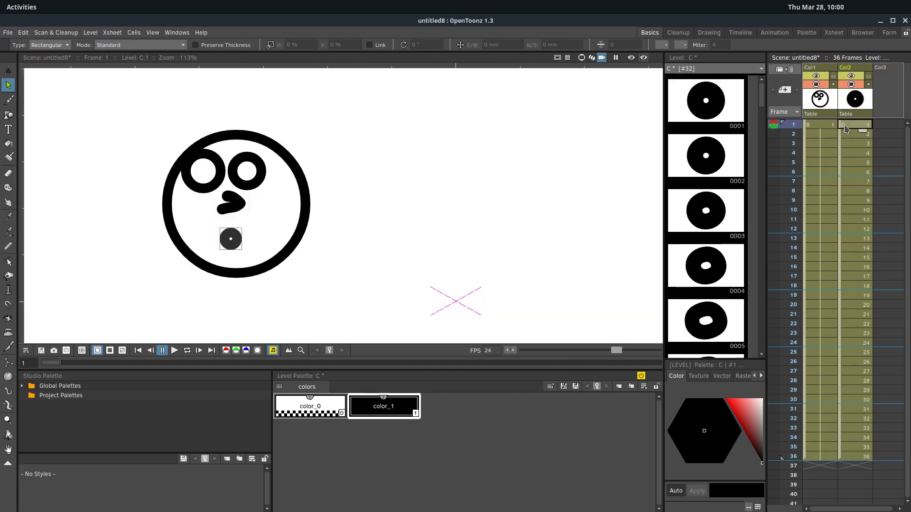
{"action": "left_click", "coordinate": [187, 351]}
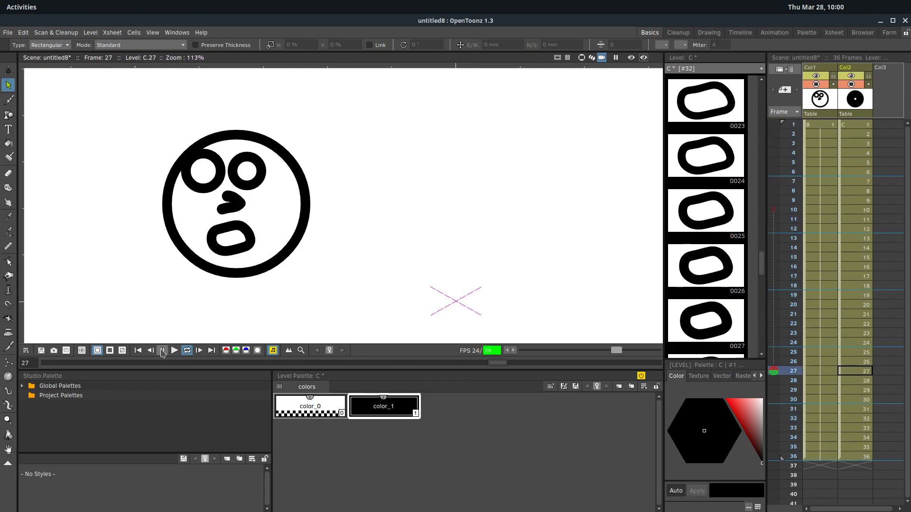
{"action": "key", "text": "shift+p"}
Scale all face level B strokes to about 135% by 127% and move them up.
{"action": "left_click", "coordinate": [794, 125]}
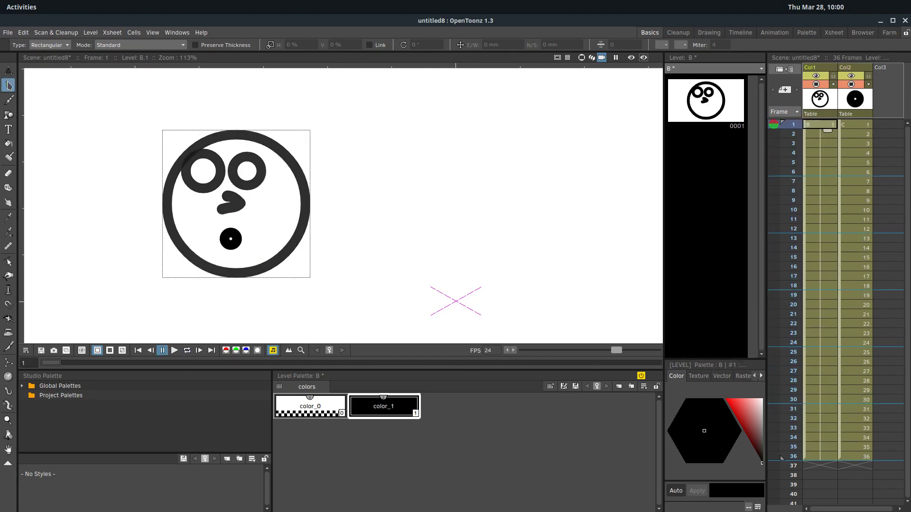
{"action": "left_click_drag", "start_coordinate": [140, 112], "coordinate": [401, 320]}
{"action": "left_click_drag", "start_coordinate": [166, 279], "coordinate": [111, 317]}
{"action": "mouse_move", "coordinate": [183, 138]}
{"action": "left_mouse_down"}
{"action": "mouse_move", "coordinate": [185, 126]}
{"action": "mouse_move", "coordinate": [214, 114]}
{"action": "mouse_move", "coordinate": [189, 112]}
{"action": "left_mouse_up"}
Replay the looping face animation, stopping at frame 9.
{"action": "left_click", "coordinate": [184, 352]}
{"action": "left_click", "coordinate": [174, 350]}
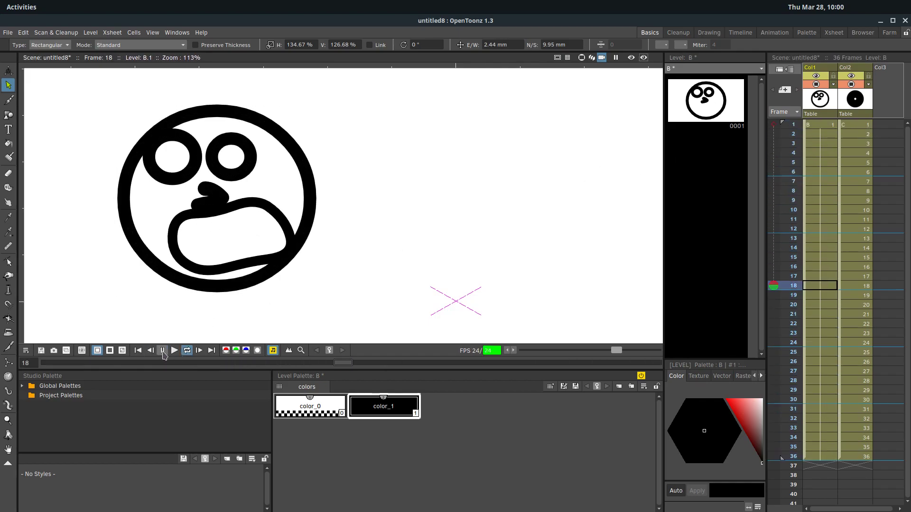
{"action": "left_click", "coordinate": [163, 351]}
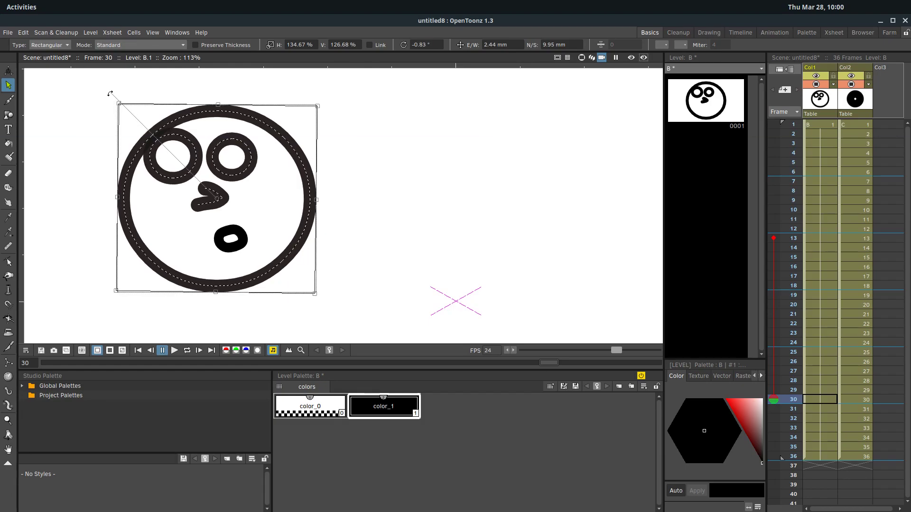
{"action": "left_click", "coordinate": [174, 350]}
{"action": "left_click", "coordinate": [162, 350]}
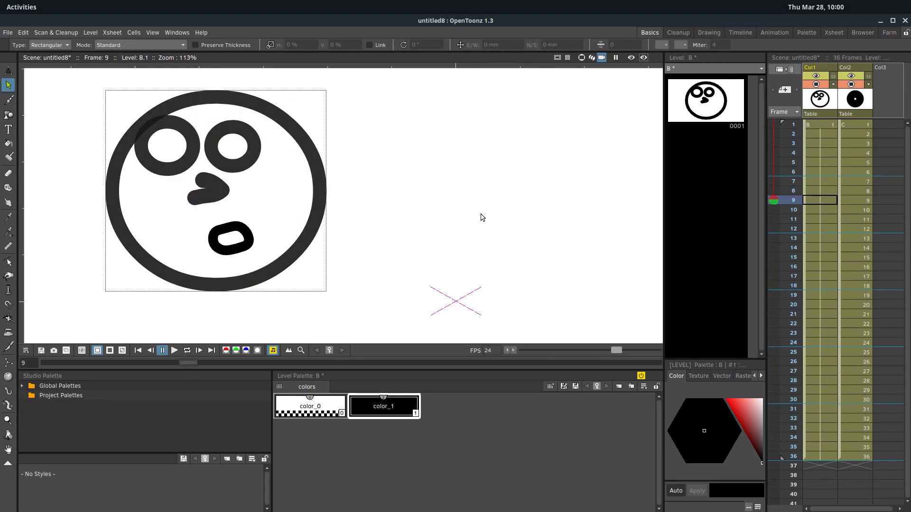
{"action": "scroll", "coordinate": [439, 229], "scroll_direction": "down", "scroll_amount": 2}
{"action": "scroll", "coordinate": [478, 235], "scroll_direction": "right", "scroll_amount": 3}
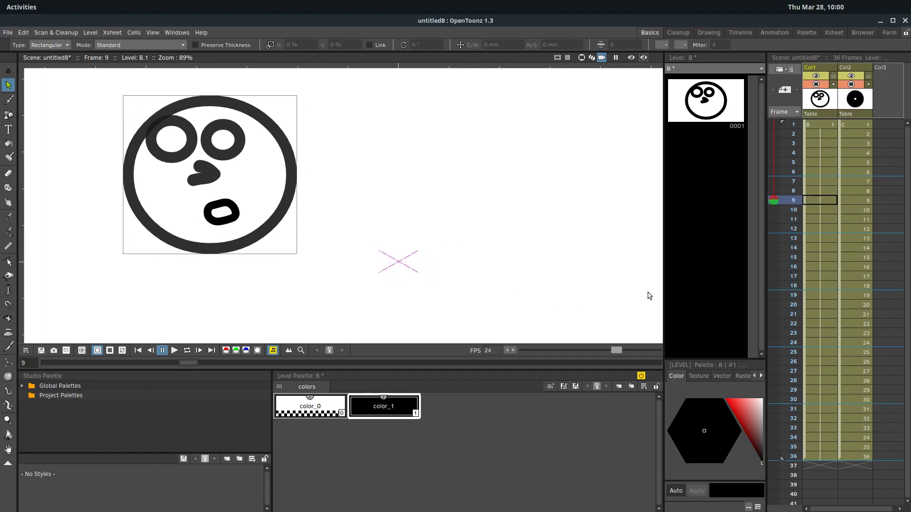
Create new levels D and E.
{"action": "left_click", "coordinate": [8, 32]}
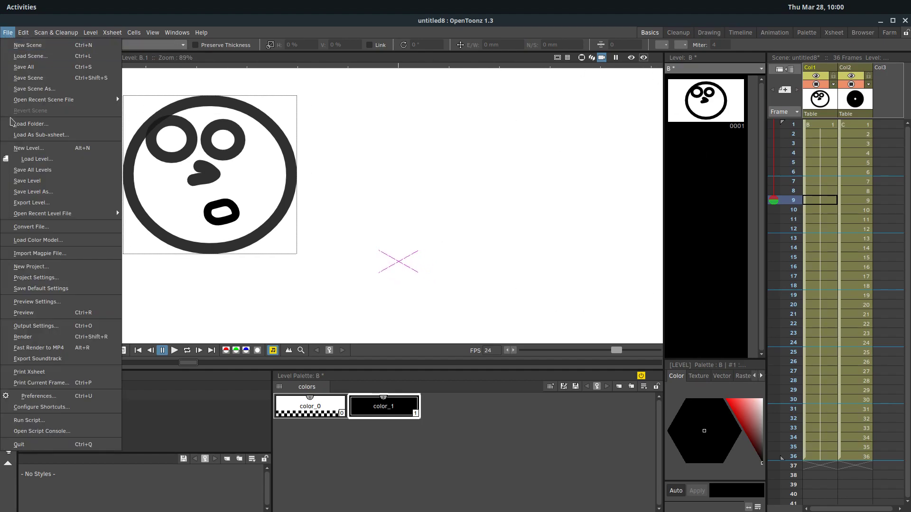
{"action": "left_click", "coordinate": [28, 145]}
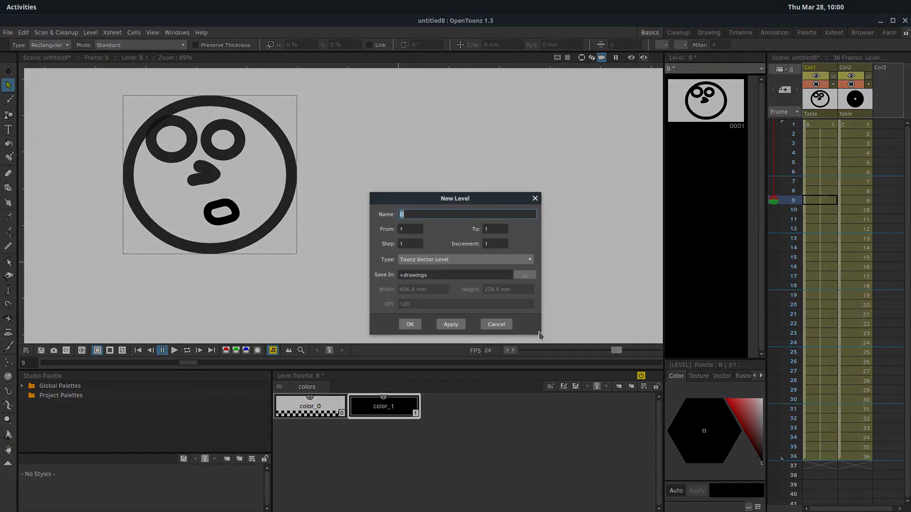
{"action": "left_click", "coordinate": [449, 324]}
{"action": "left_click", "coordinate": [410, 325]}
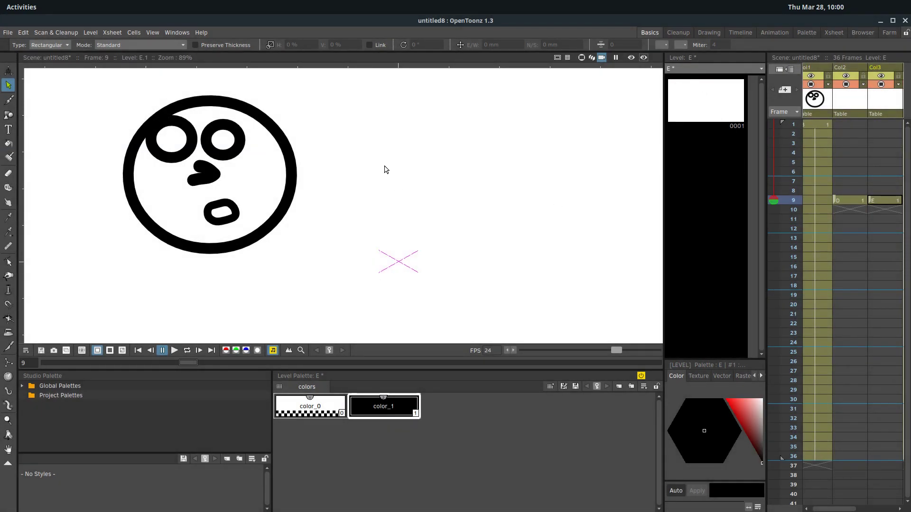
Brush a standing stick figure with outstretched arms on drawing E.1.
{"action": "left_click", "coordinate": [703, 113]}
{"action": "left_click", "coordinate": [8, 100]}
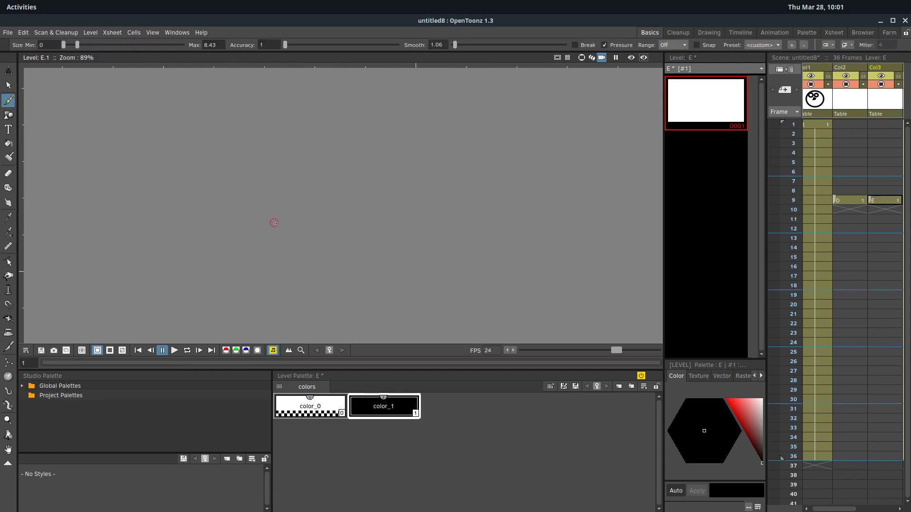
{"action": "left_click_drag", "start_coordinate": [208, 232], "coordinate": [169, 285]}
{"action": "mouse_move", "coordinate": [209, 231]}
{"action": "left_mouse_down"}
{"action": "mouse_move", "coordinate": [240, 305]}
{"action": "mouse_move", "coordinate": [217, 156]}
{"action": "left_mouse_up"}
{"action": "left_click_drag", "start_coordinate": [187, 188], "coordinate": [287, 187]}
{"action": "mouse_move", "coordinate": [207, 158]}
{"action": "left_mouse_down"}
{"action": "mouse_move", "coordinate": [236, 119]}
{"action": "mouse_move", "coordinate": [207, 156]}
{"action": "left_mouse_up"}
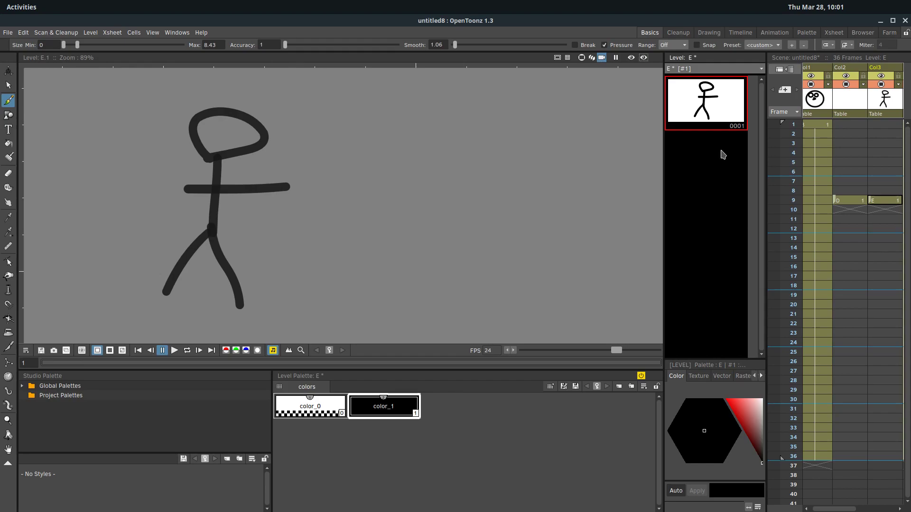
Brush a second stick figure with raised arms on drawing E.2.
{"action": "left_click", "coordinate": [711, 164]}
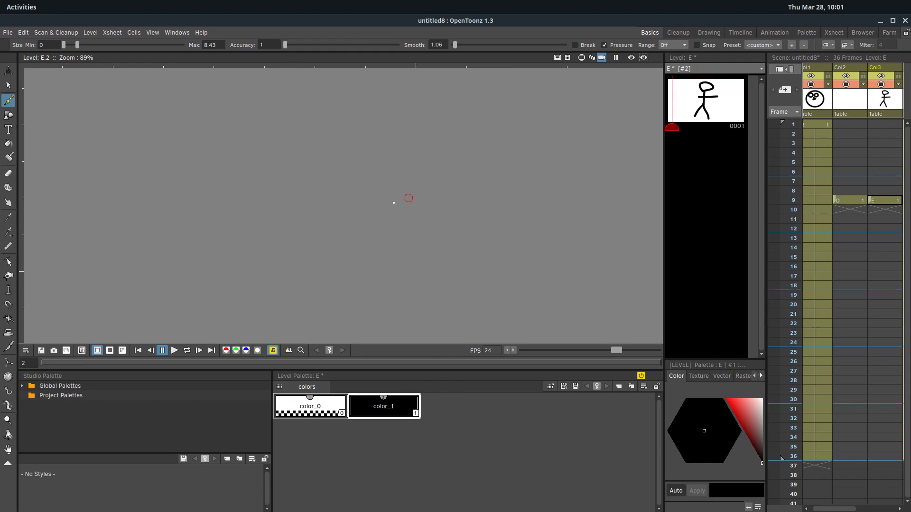
{"action": "mouse_move", "coordinate": [468, 251]}
{"action": "left_mouse_down"}
{"action": "mouse_move", "coordinate": [454, 298]}
{"action": "mouse_move", "coordinate": [513, 314]}
{"action": "mouse_move", "coordinate": [458, 171]}
{"action": "mouse_move", "coordinate": [394, 150]}
{"action": "left_mouse_up"}
{"action": "left_click_drag", "start_coordinate": [467, 197], "coordinate": [502, 124]}
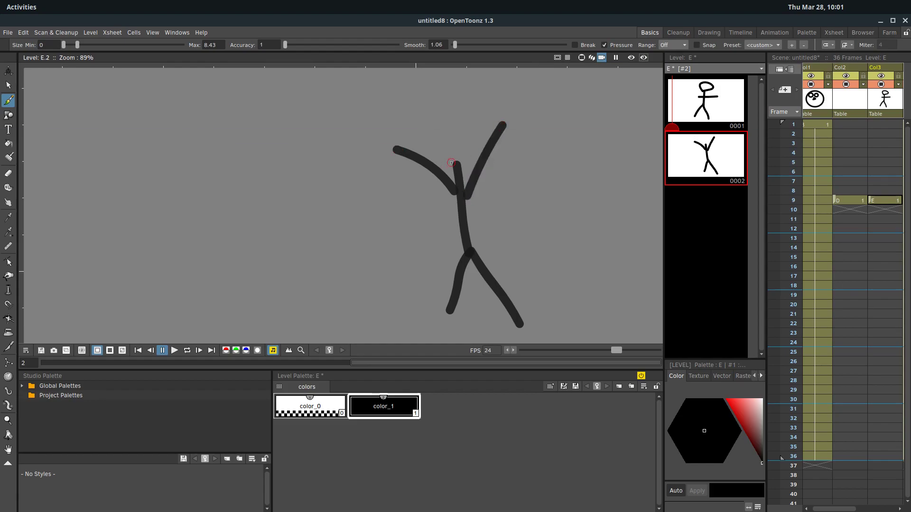
{"action": "mouse_move", "coordinate": [451, 162]}
{"action": "left_mouse_down"}
{"action": "mouse_move", "coordinate": [436, 135]}
{"action": "mouse_move", "coordinate": [448, 163]}
{"action": "left_mouse_up"}
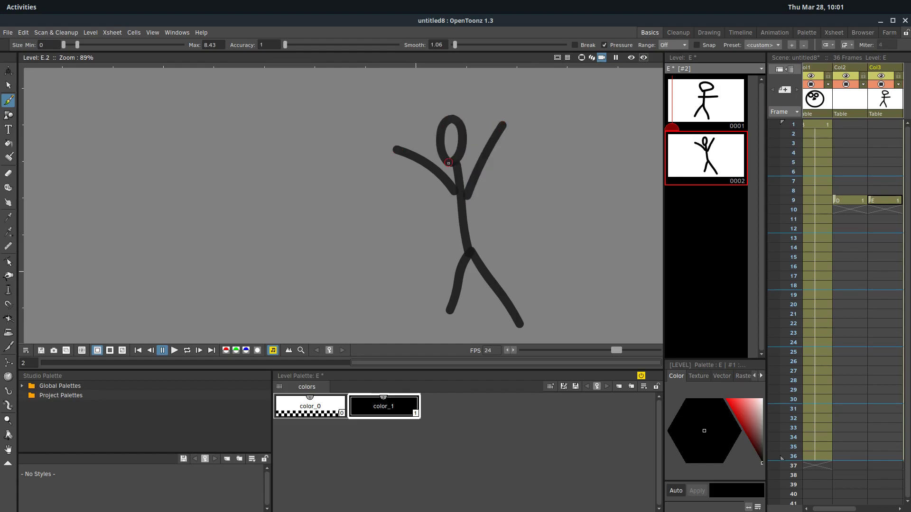
{"action": "left_click", "coordinate": [687, 110]}
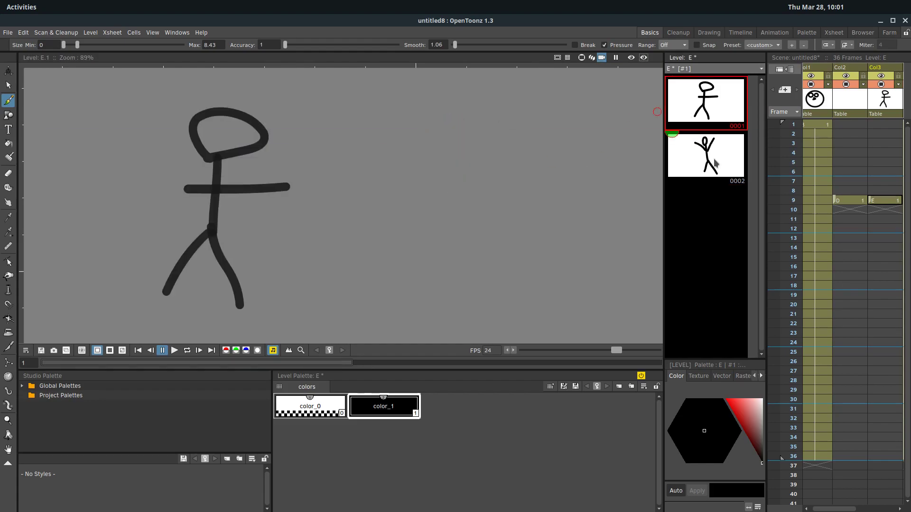
Add blank frames 1 to 15 at frame 2, stretching level E to 16 frames.
{"action": "left_click", "coordinate": [687, 166]}
{"action": "right_click", "coordinate": [694, 157]}
{"action": "left_click", "coordinate": [710, 359]}
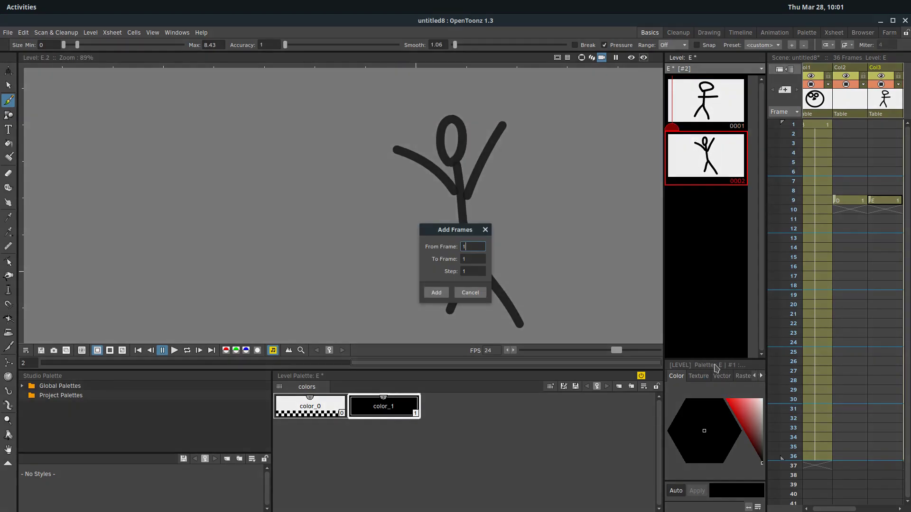
{"action": "left_click", "coordinate": [469, 258]}
{"action": "type", "text": "5"}
{"action": "left_click", "coordinate": [436, 293]}
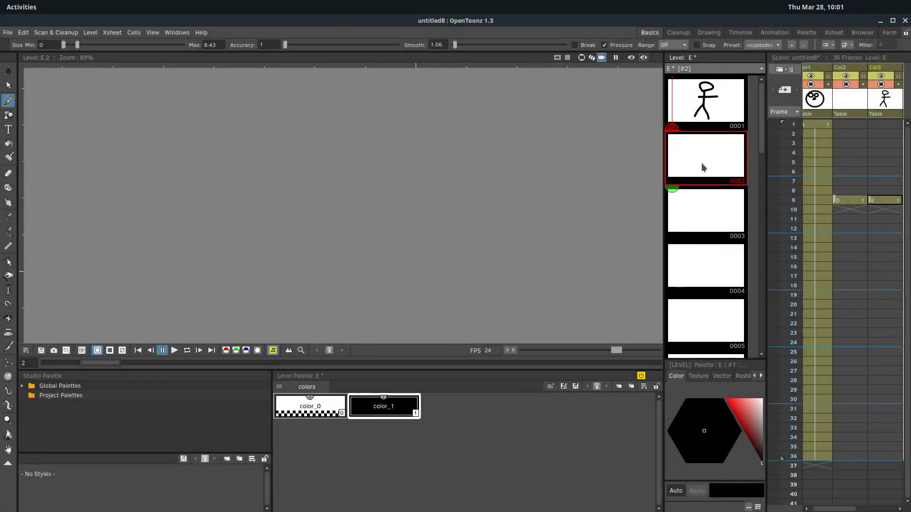
{"action": "scroll", "coordinate": [707, 190], "scroll_direction": "down", "scroll_amount": 5}
{"action": "scroll", "coordinate": [710, 201], "scroll_direction": "up", "scroll_amount": 5}
Inbetween frames 1–16 with Ease Out and loop the stick-figure animation from frame 1.
{"action": "left_click", "coordinate": [695, 114]}
{"action": "scroll", "coordinate": [716, 189], "scroll_direction": "down", "scroll_amount": 5}
{"action": "left_click", "coordinate": [719, 283], "text": "shift"}
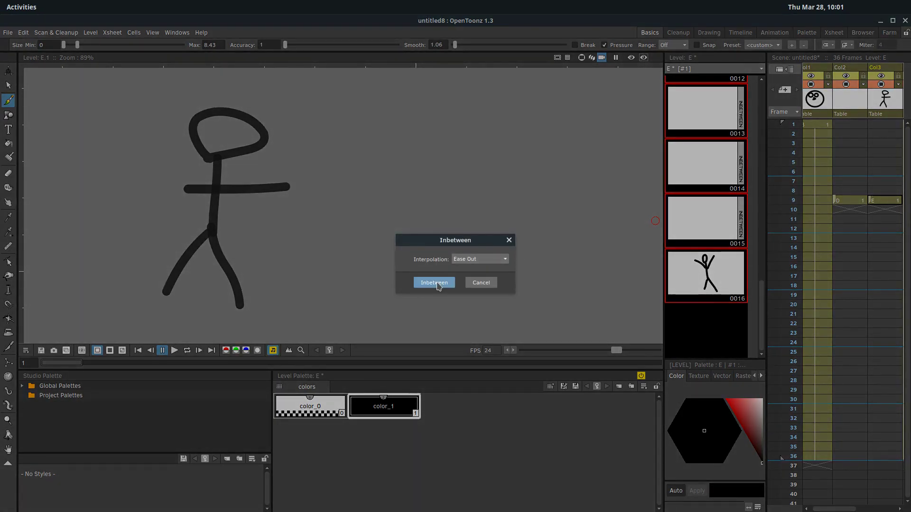
{"action": "left_click", "coordinate": [432, 280]}
{"action": "scroll", "coordinate": [702, 168], "scroll_direction": "up", "scroll_amount": 5}
{"action": "left_click", "coordinate": [705, 102]}
{"action": "left_click", "coordinate": [187, 350]}
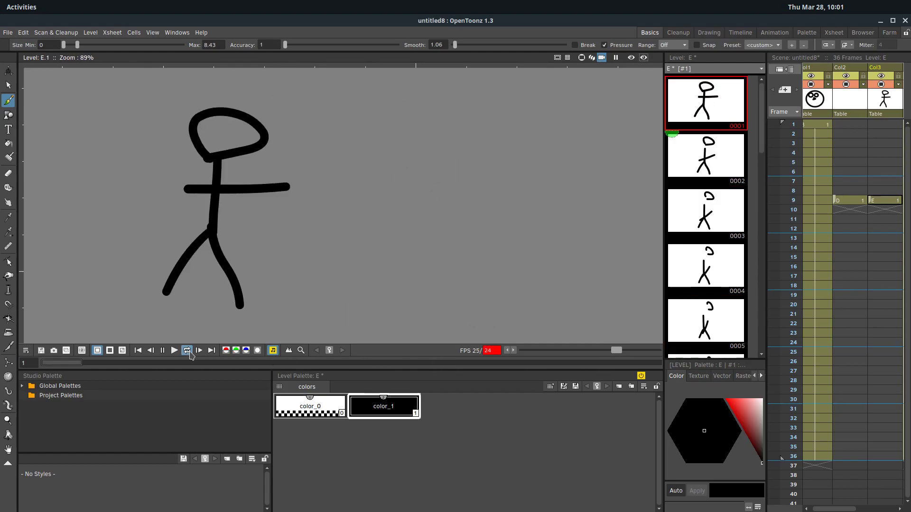
Lower the playback rate to 9 fps and pause the looping stick figure.
{"action": "left_click_drag", "start_coordinate": [614, 349], "coordinate": [589, 356]}
{"action": "left_click", "coordinate": [188, 351]}
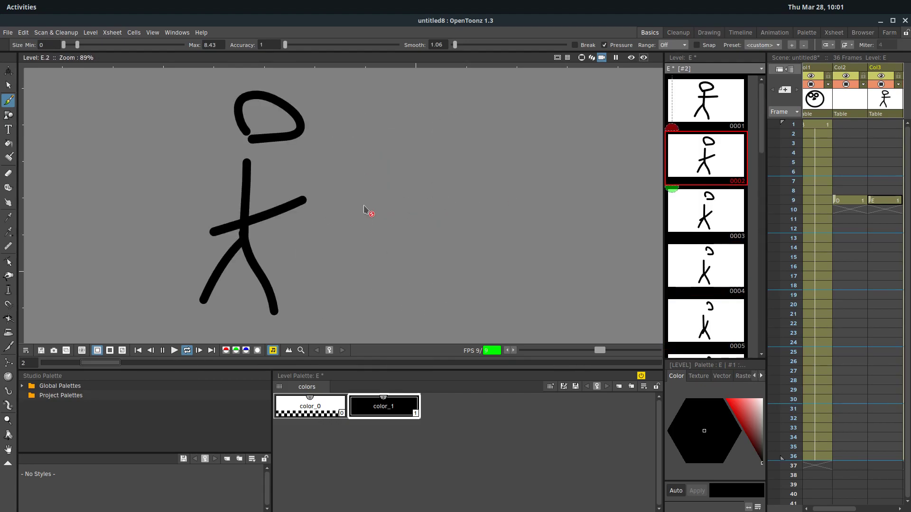
Stop playback on frame 8 and brush a large freehand star on drawing E.8.
{"action": "left_click", "coordinate": [162, 351]}
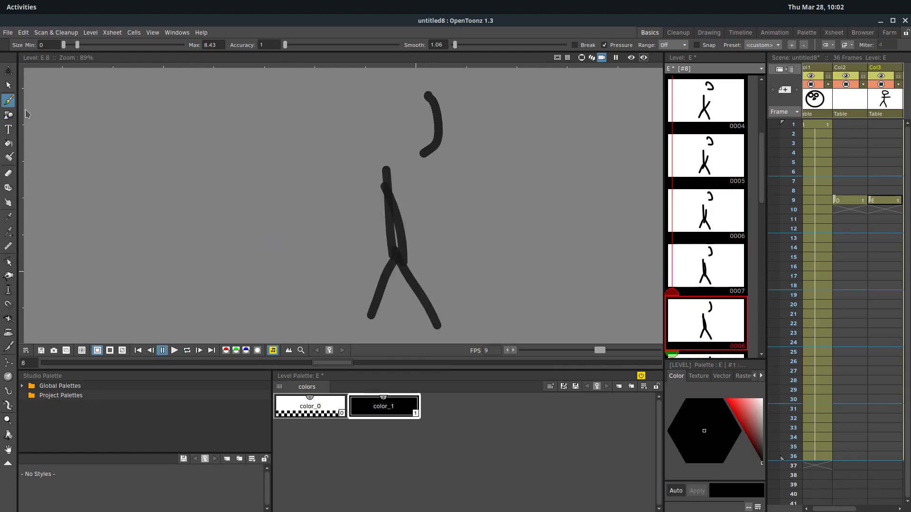
{"action": "left_click_drag", "start_coordinate": [114, 186], "coordinate": [162, 128]}
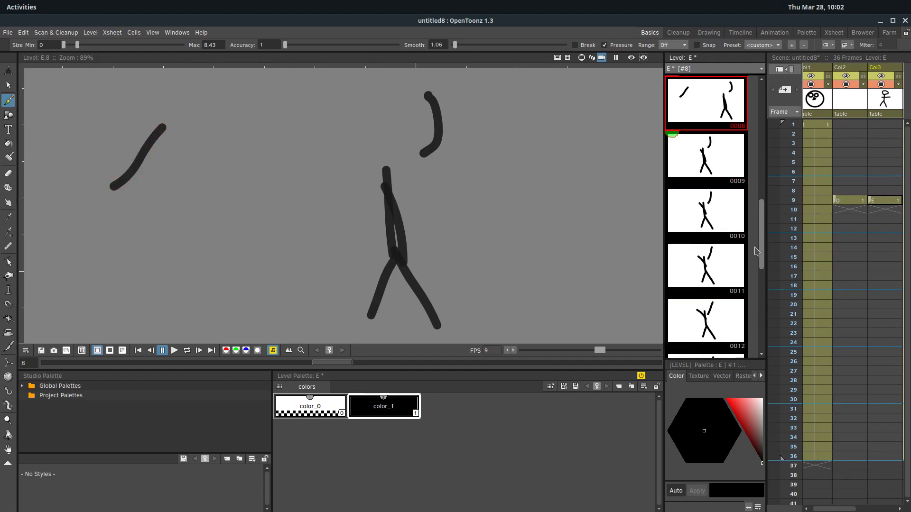
{"action": "mouse_move", "coordinate": [163, 127]}
{"action": "left_mouse_down"}
{"action": "mouse_move", "coordinate": [183, 185]}
{"action": "mouse_move", "coordinate": [248, 154]}
{"action": "mouse_move", "coordinate": [184, 212]}
{"action": "mouse_move", "coordinate": [192, 302]}
{"action": "mouse_move", "coordinate": [164, 241]}
{"action": "mouse_move", "coordinate": [80, 283]}
{"action": "mouse_move", "coordinate": [125, 224]}
{"action": "mouse_move", "coordinate": [63, 160]}
{"action": "mouse_move", "coordinate": [116, 192]}
{"action": "left_mouse_up"}
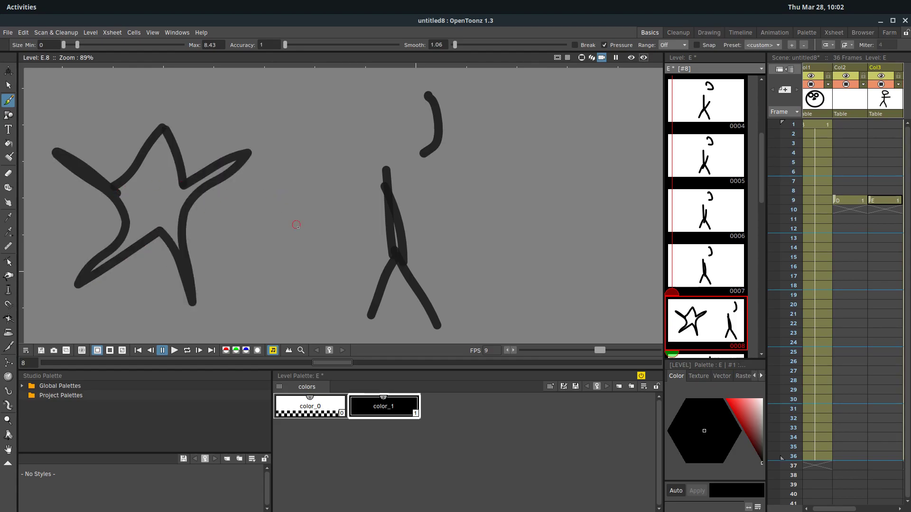
Add zigzag and looping scribbles beside the star, then switch to the Selection tool.
{"action": "mouse_move", "coordinate": [307, 241]}
{"action": "left_mouse_down"}
{"action": "mouse_move", "coordinate": [333, 296]}
{"action": "mouse_move", "coordinate": [274, 249]}
{"action": "mouse_move", "coordinate": [250, 281]}
{"action": "mouse_move", "coordinate": [226, 292]}
{"action": "mouse_move", "coordinate": [254, 240]}
{"action": "mouse_move", "coordinate": [213, 201]}
{"action": "mouse_move", "coordinate": [295, 252]}
{"action": "mouse_move", "coordinate": [333, 224]}
{"action": "mouse_move", "coordinate": [305, 232]}
{"action": "left_mouse_up"}
{"action": "mouse_move", "coordinate": [226, 200]}
{"action": "left_mouse_down"}
{"action": "mouse_move", "coordinate": [283, 158]}
{"action": "mouse_move", "coordinate": [314, 235]}
{"action": "mouse_move", "coordinate": [308, 230]}
{"action": "left_mouse_up"}
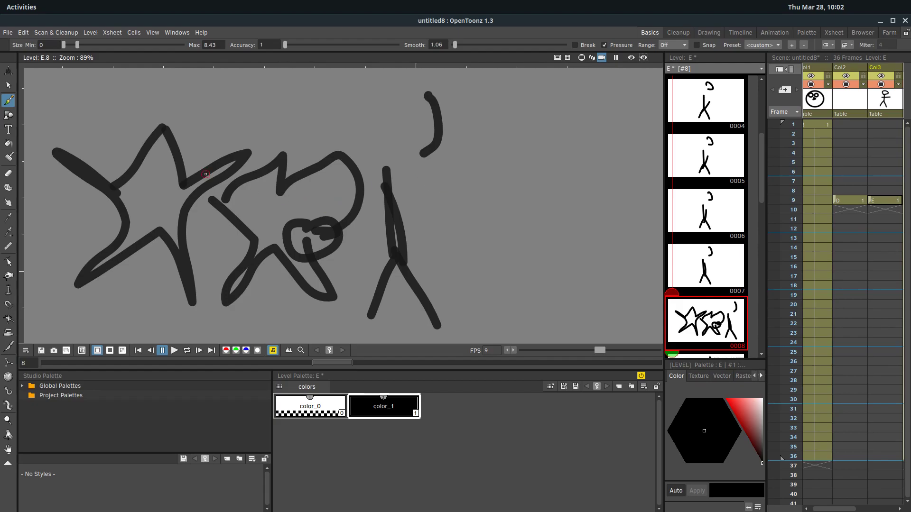
{"action": "left_click", "coordinate": [8, 85]}
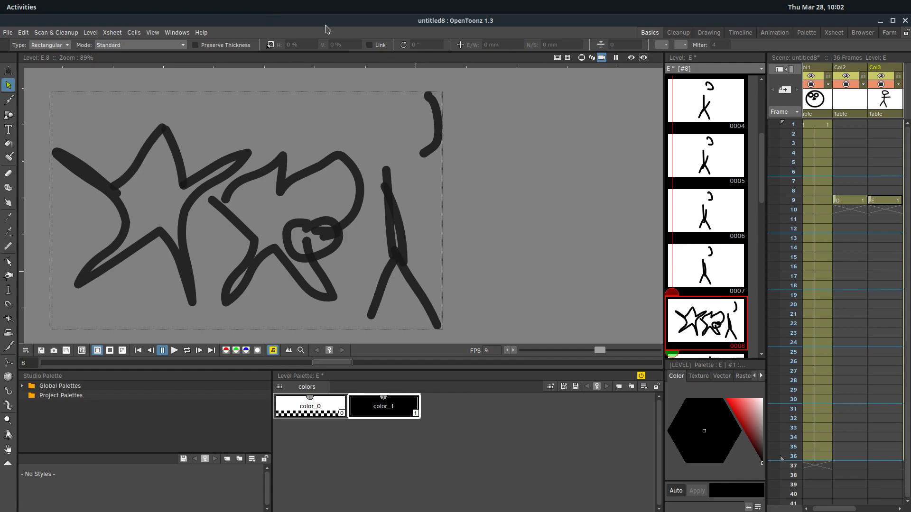